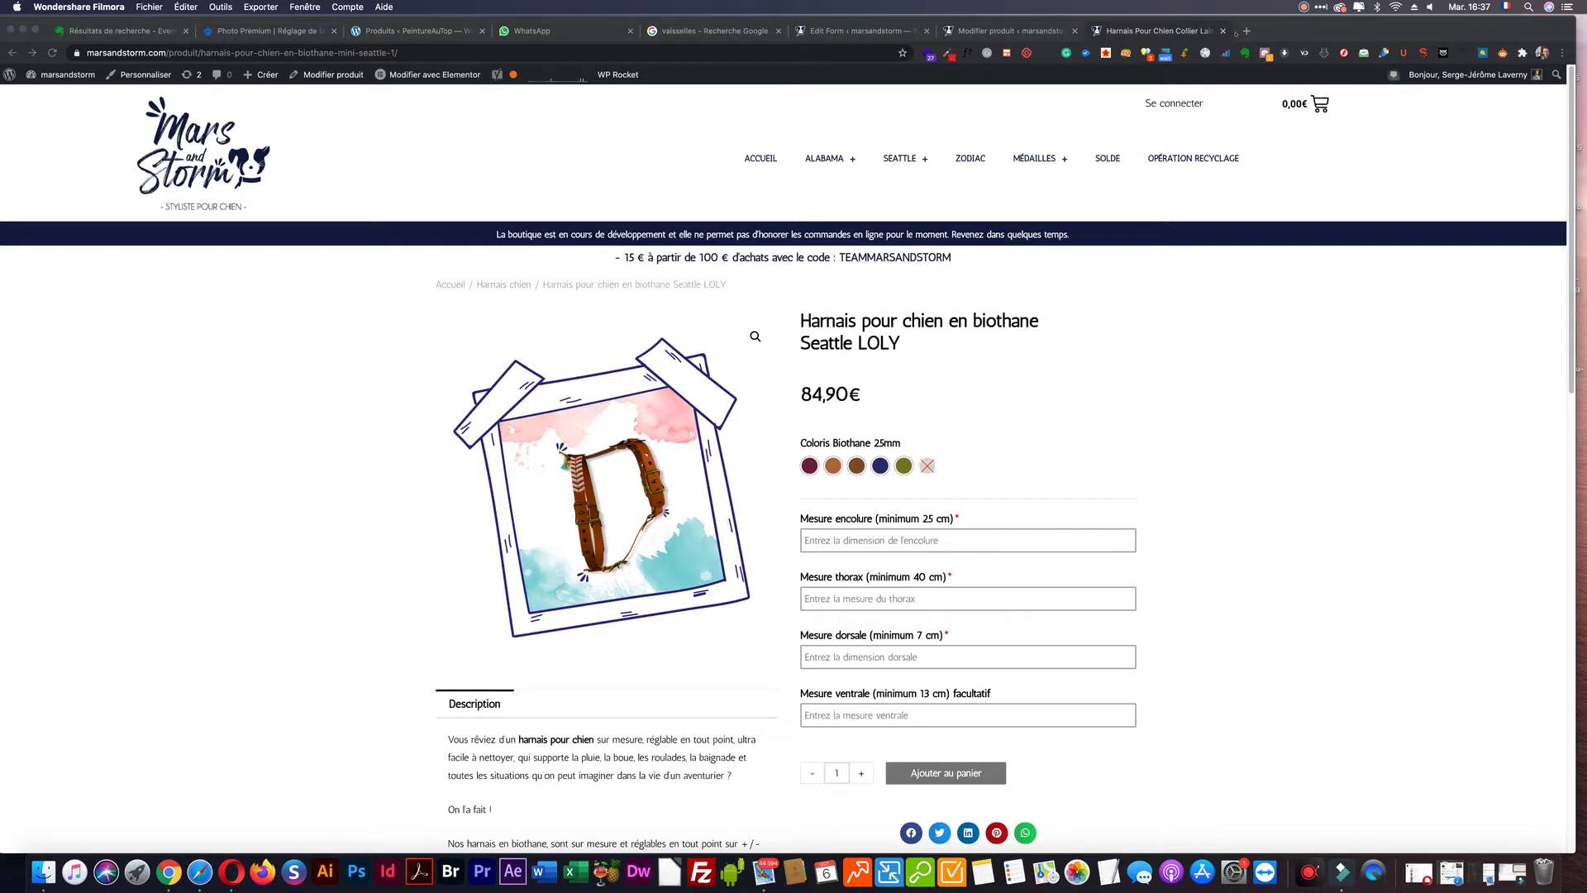
- Open the Seattle LOLY harness product for editing and display its variations
left_click(1282, 33)
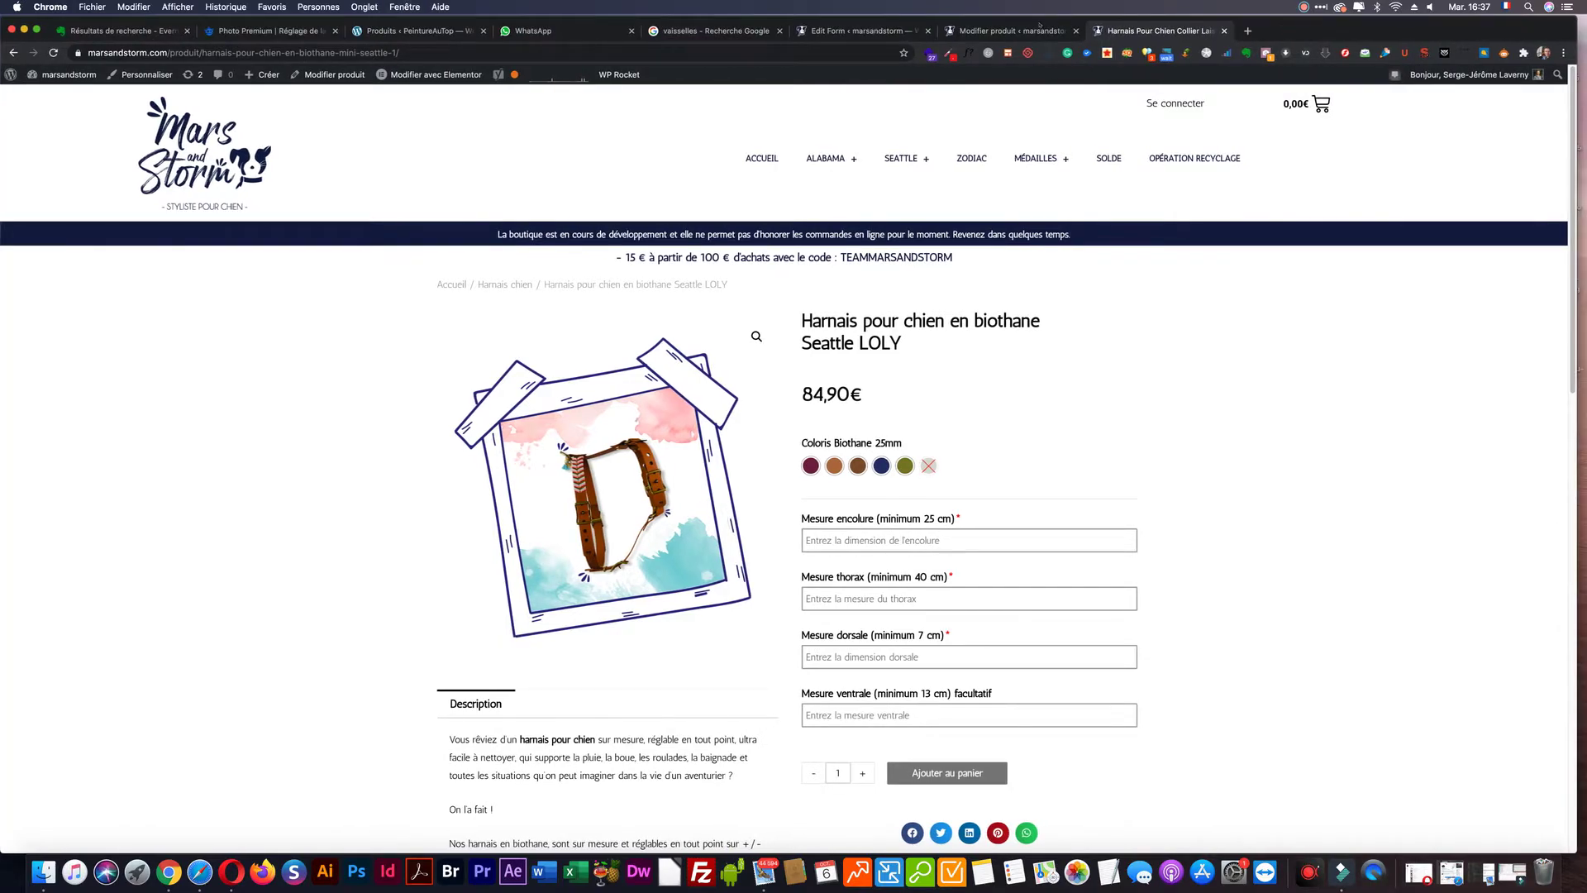
left_click(1035, 28)
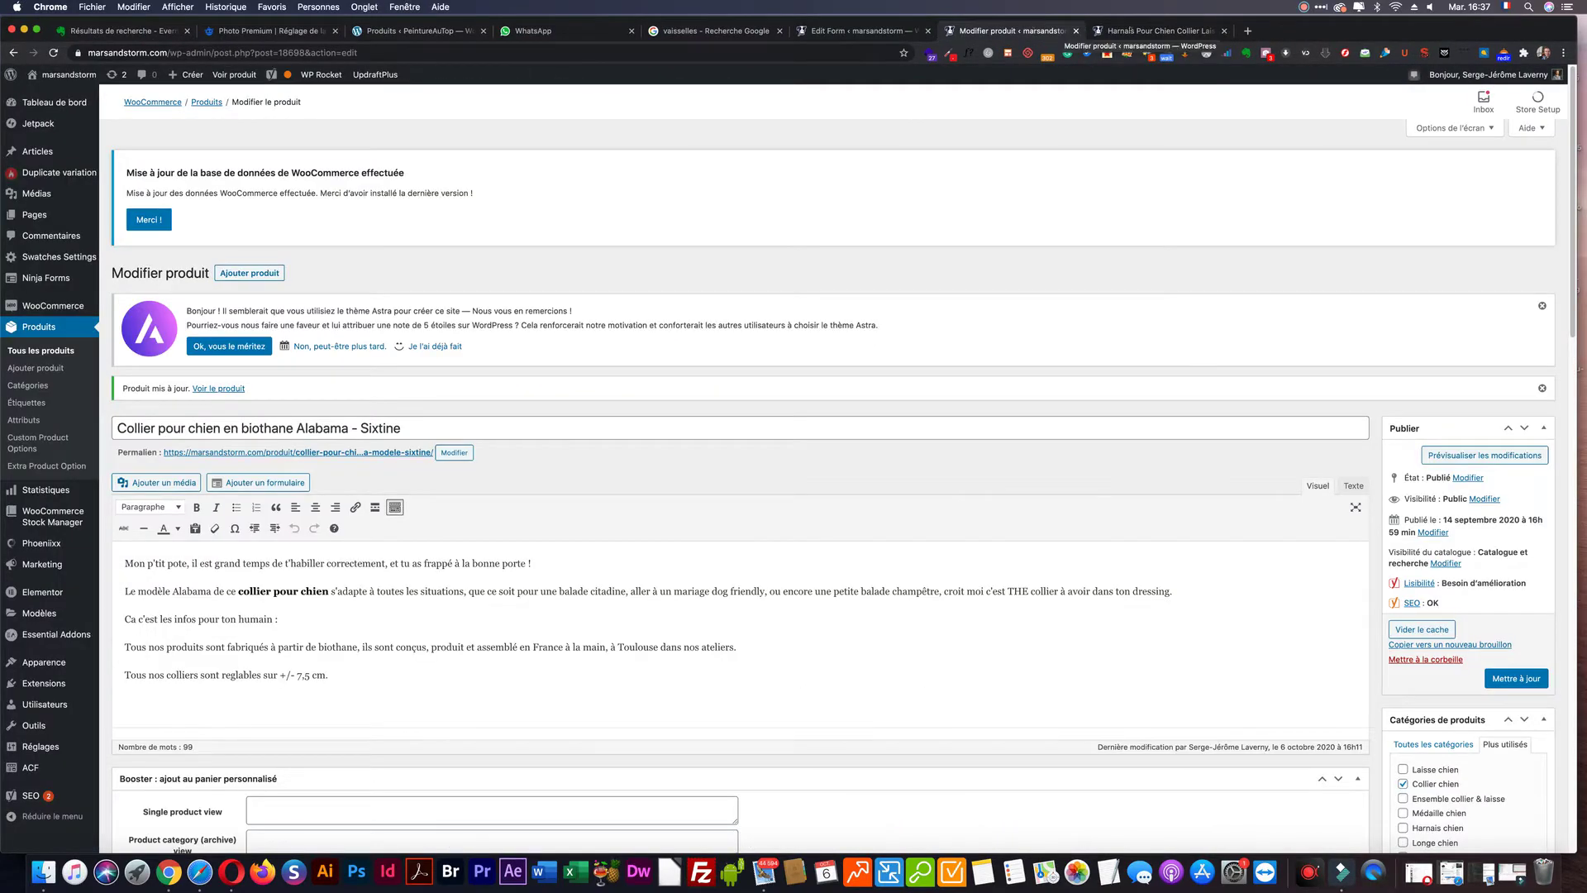
left_click(1161, 30)
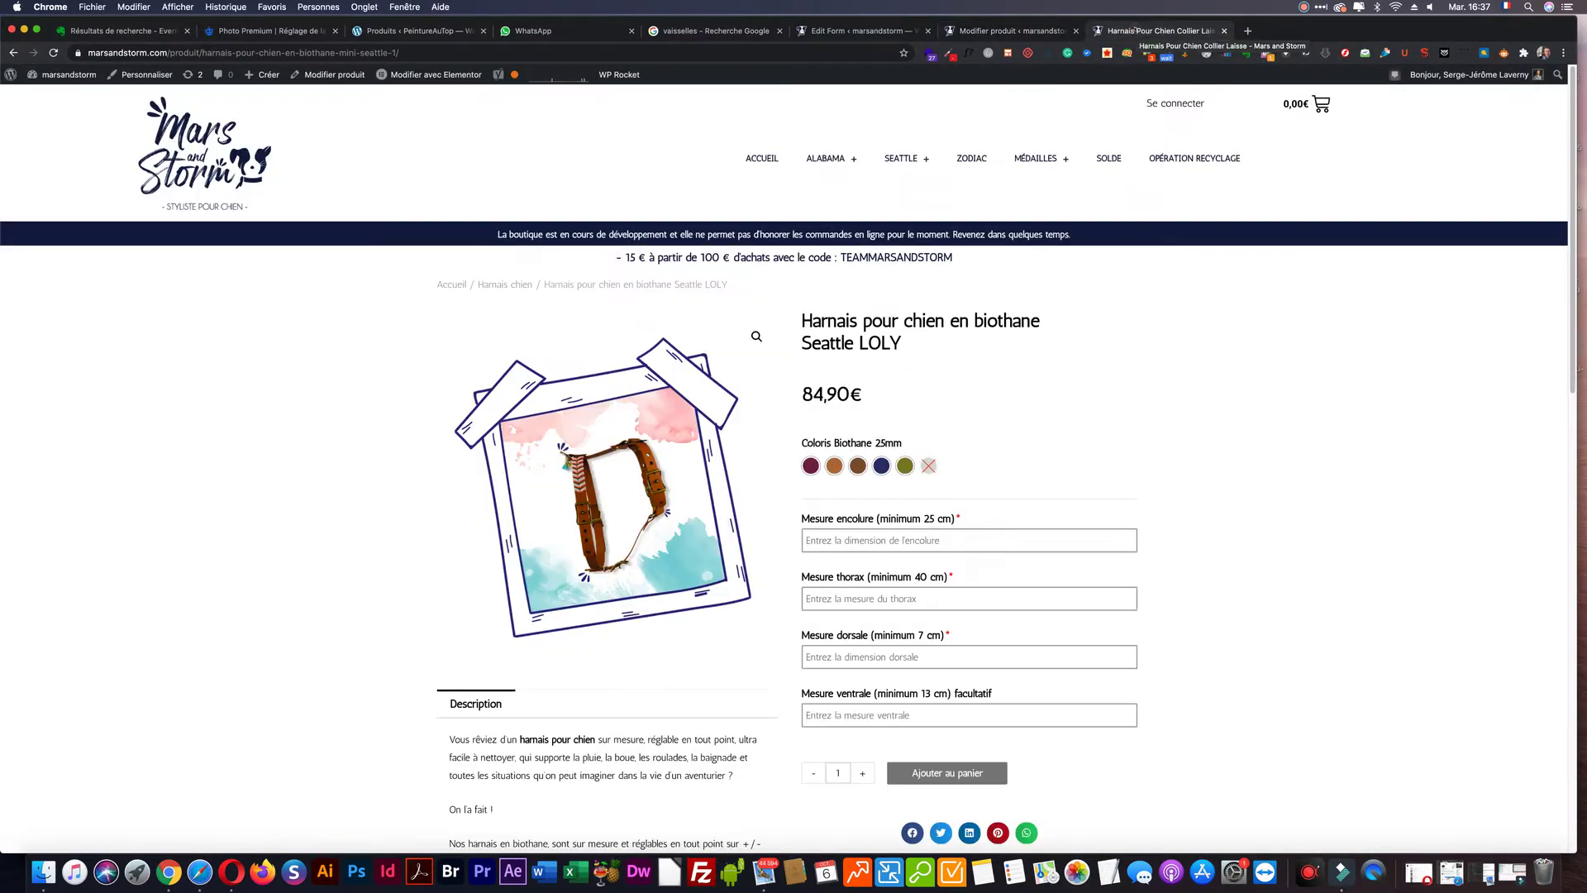
left_click(329, 74)
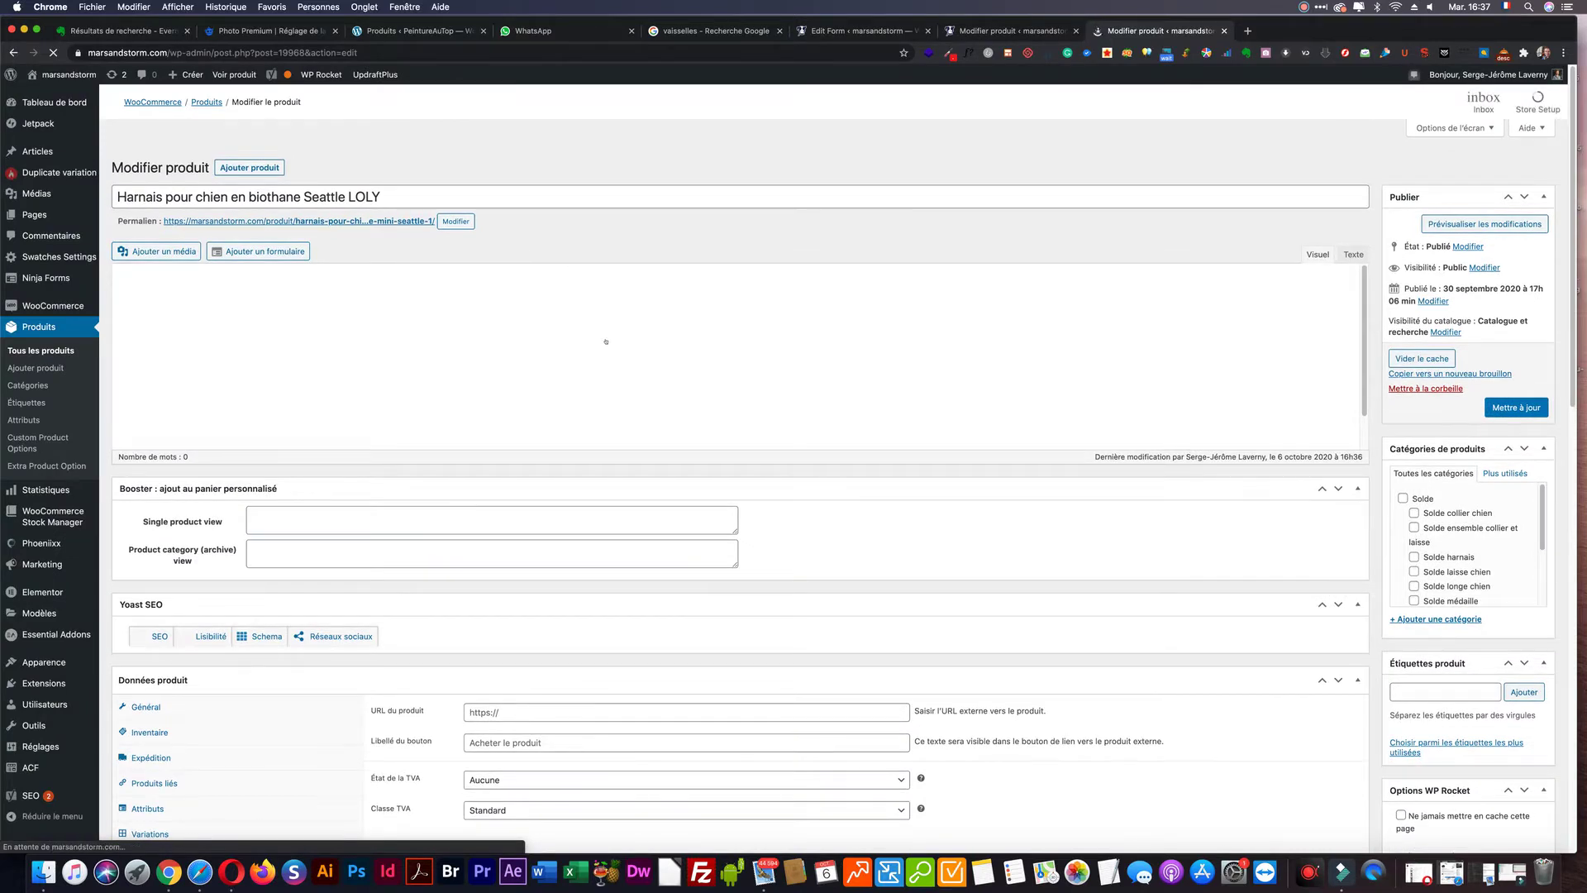
scroll(608, 341, "down", 5)
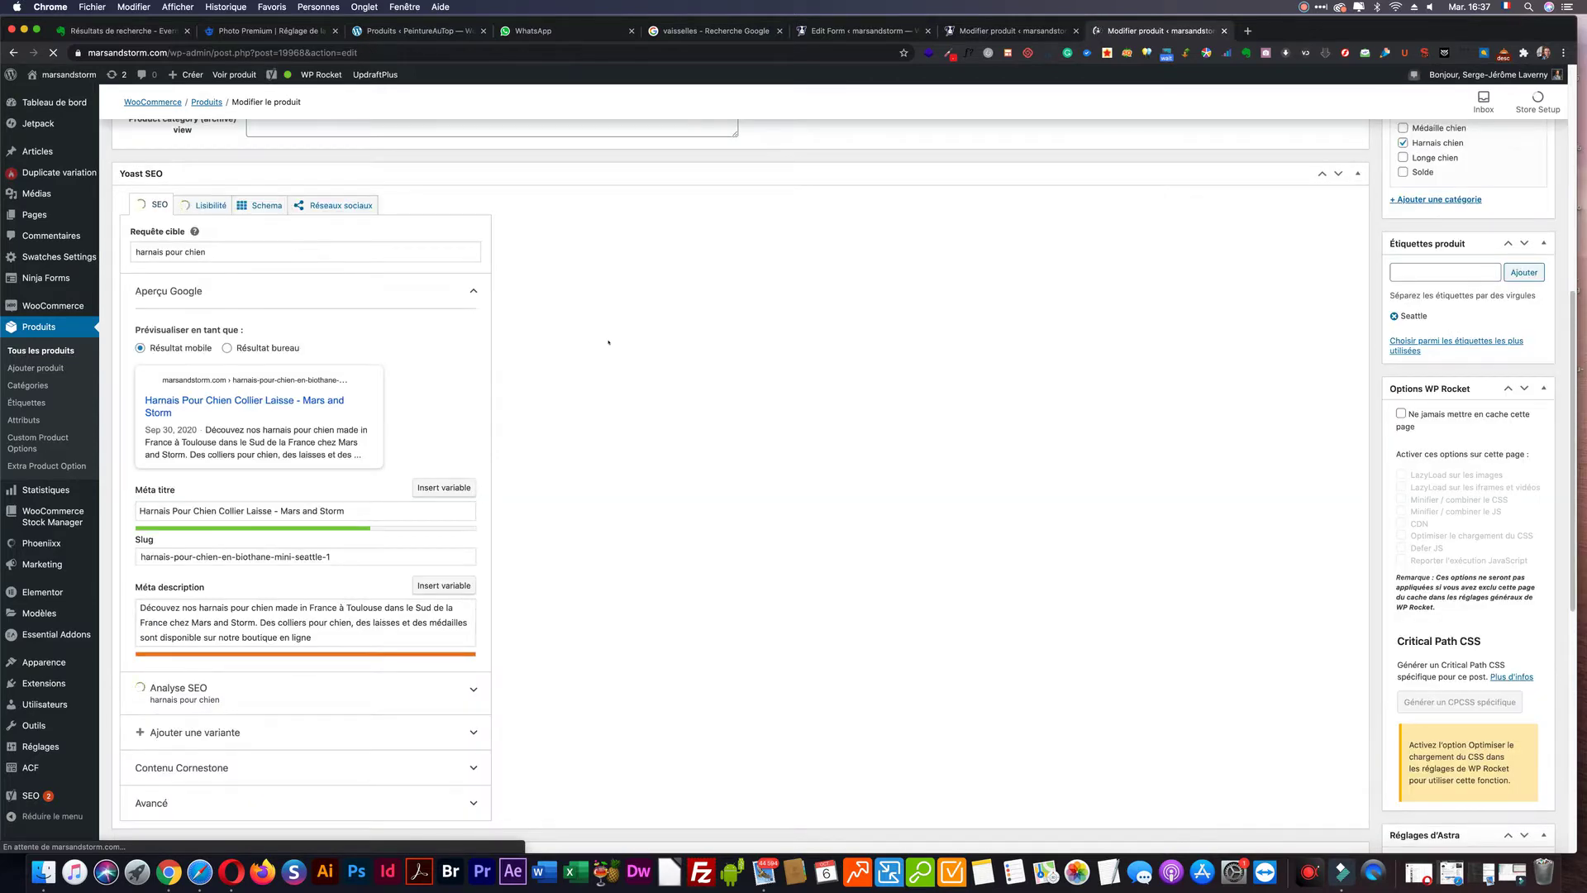
scroll(608, 341, "down", 5)
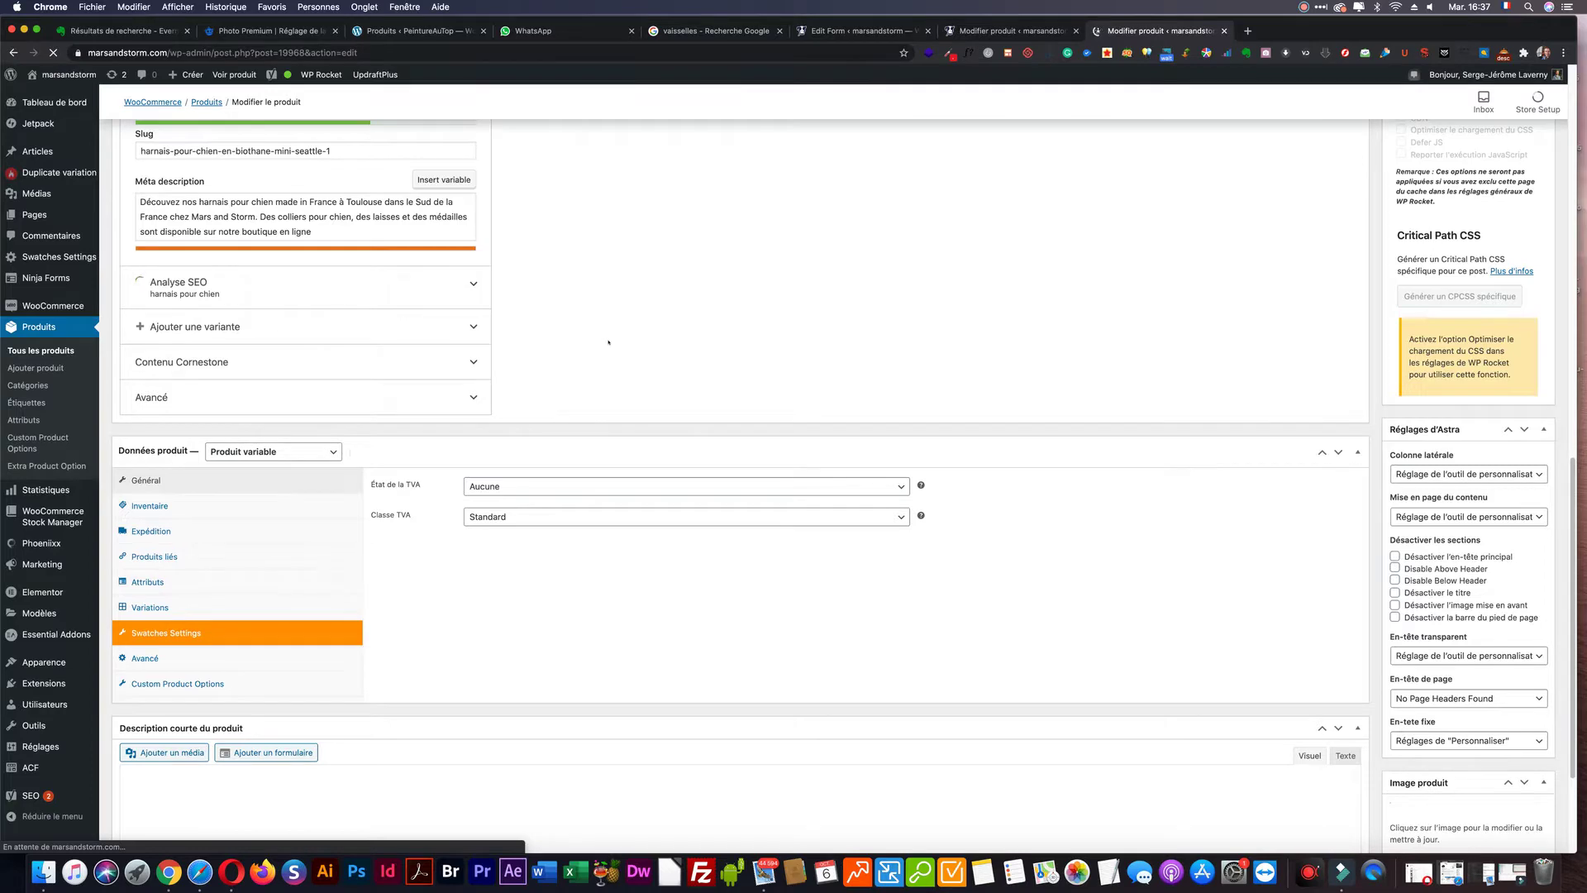
scroll(609, 342, "down", 1)
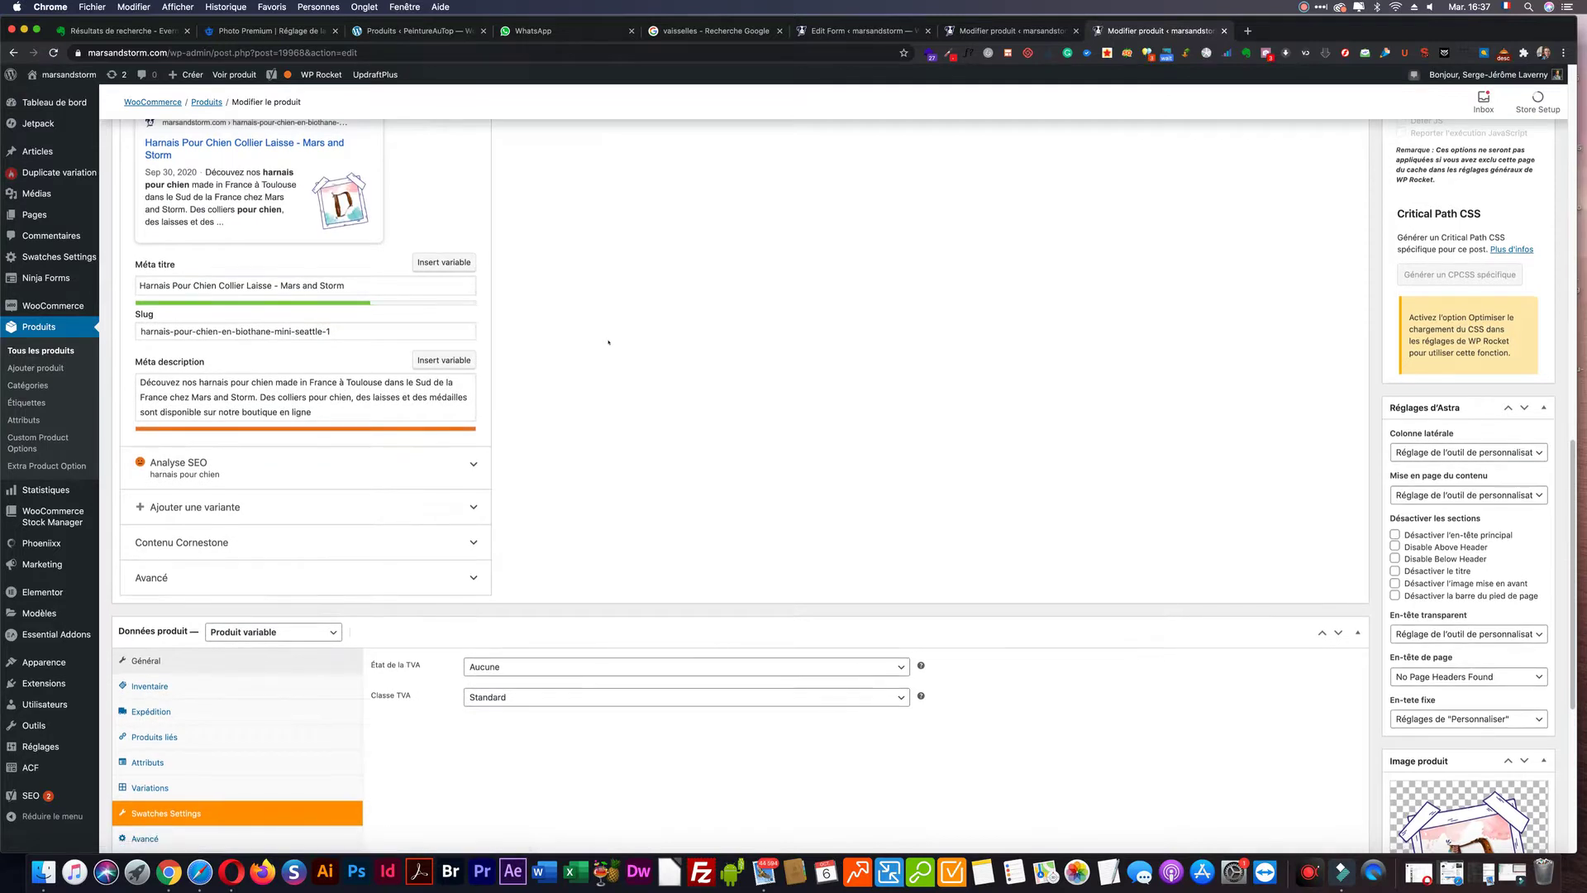
left_click(151, 787)
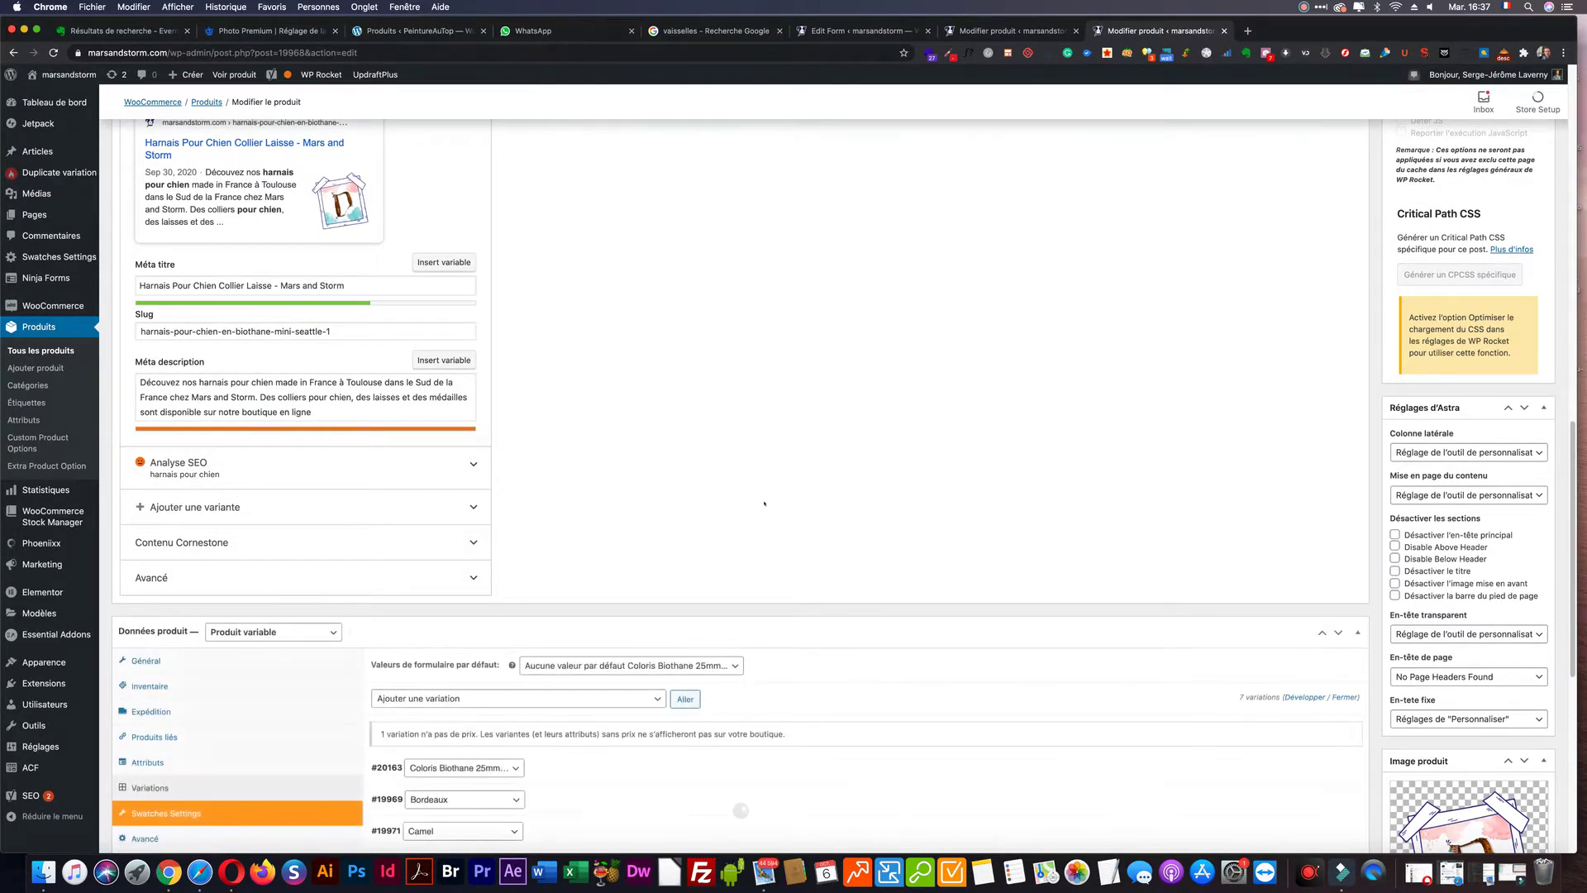
scroll(752, 620, "down", 3)
scroll(761, 503, "down", 2)
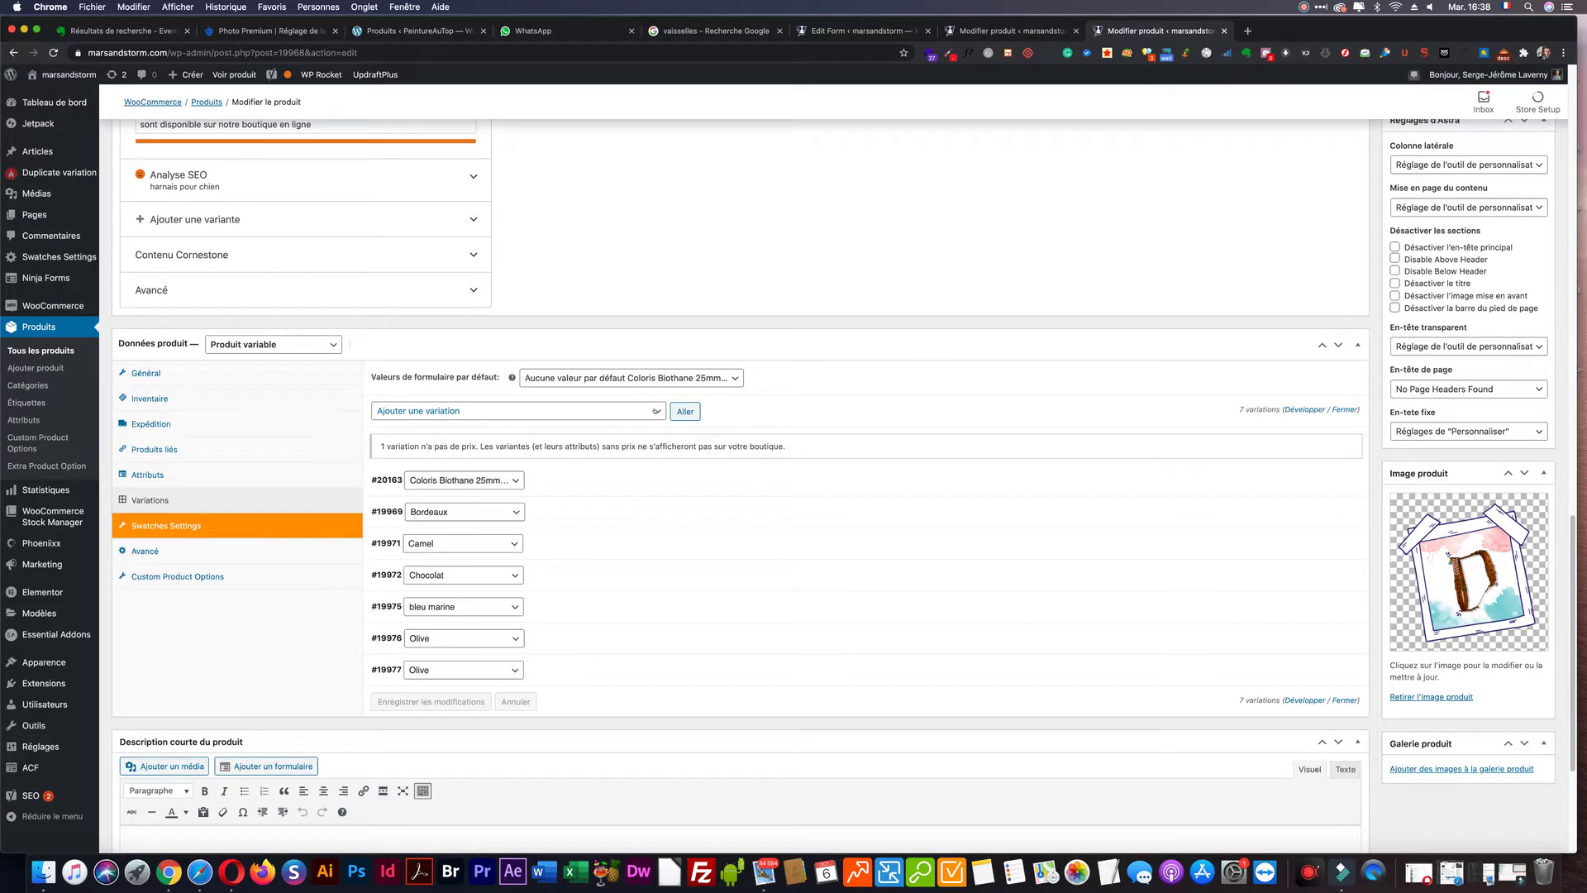
- Delete all existing variations of the Seattle LOLY harness
left_click(655, 411)
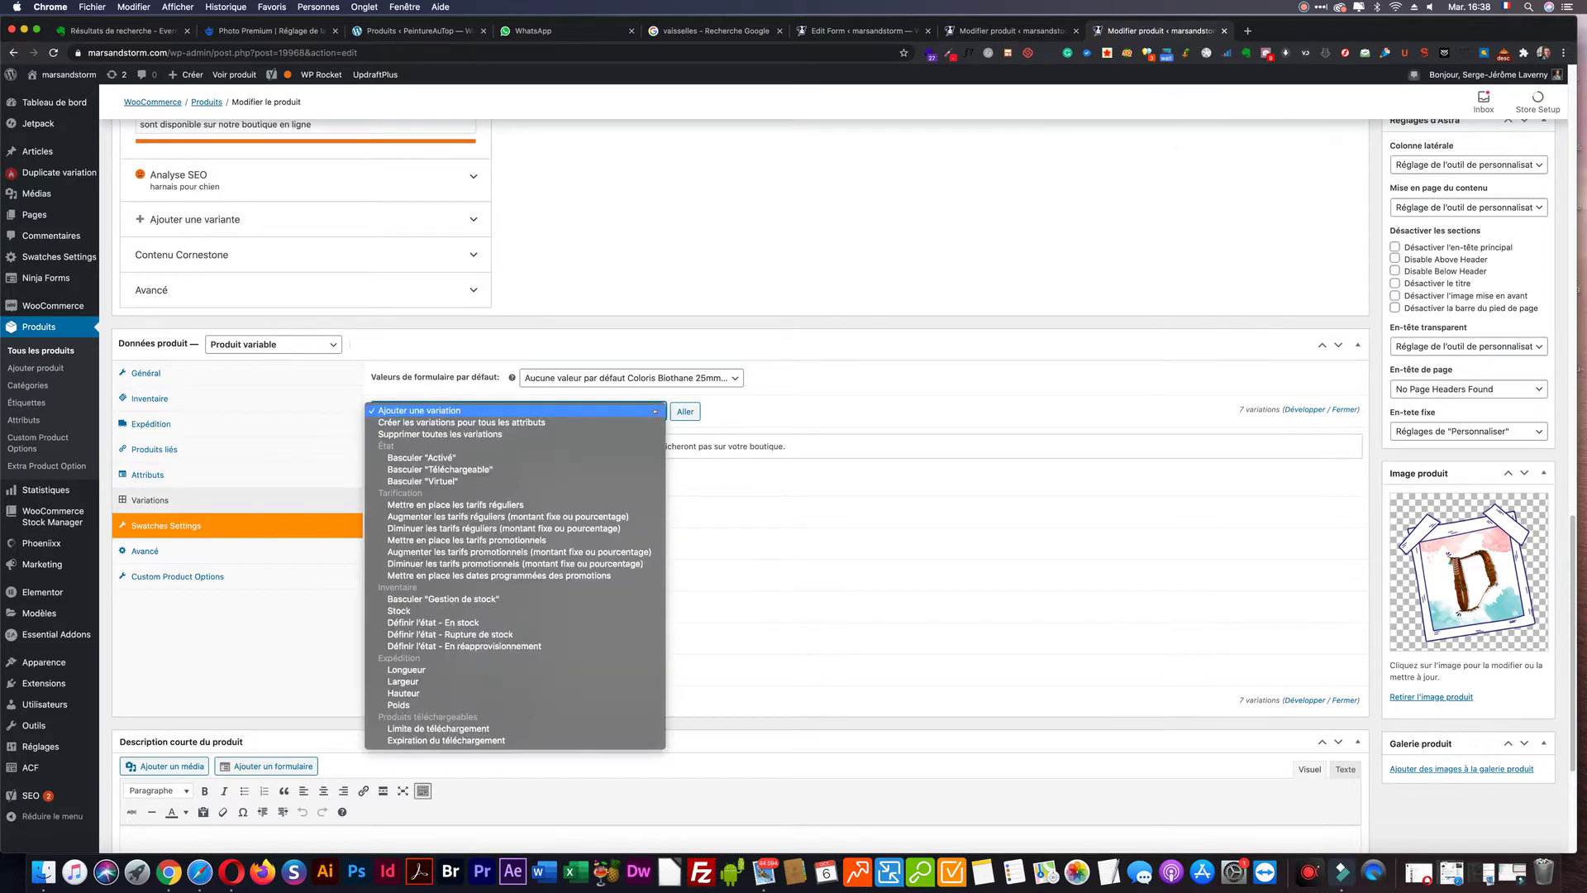
left_click(571, 435)
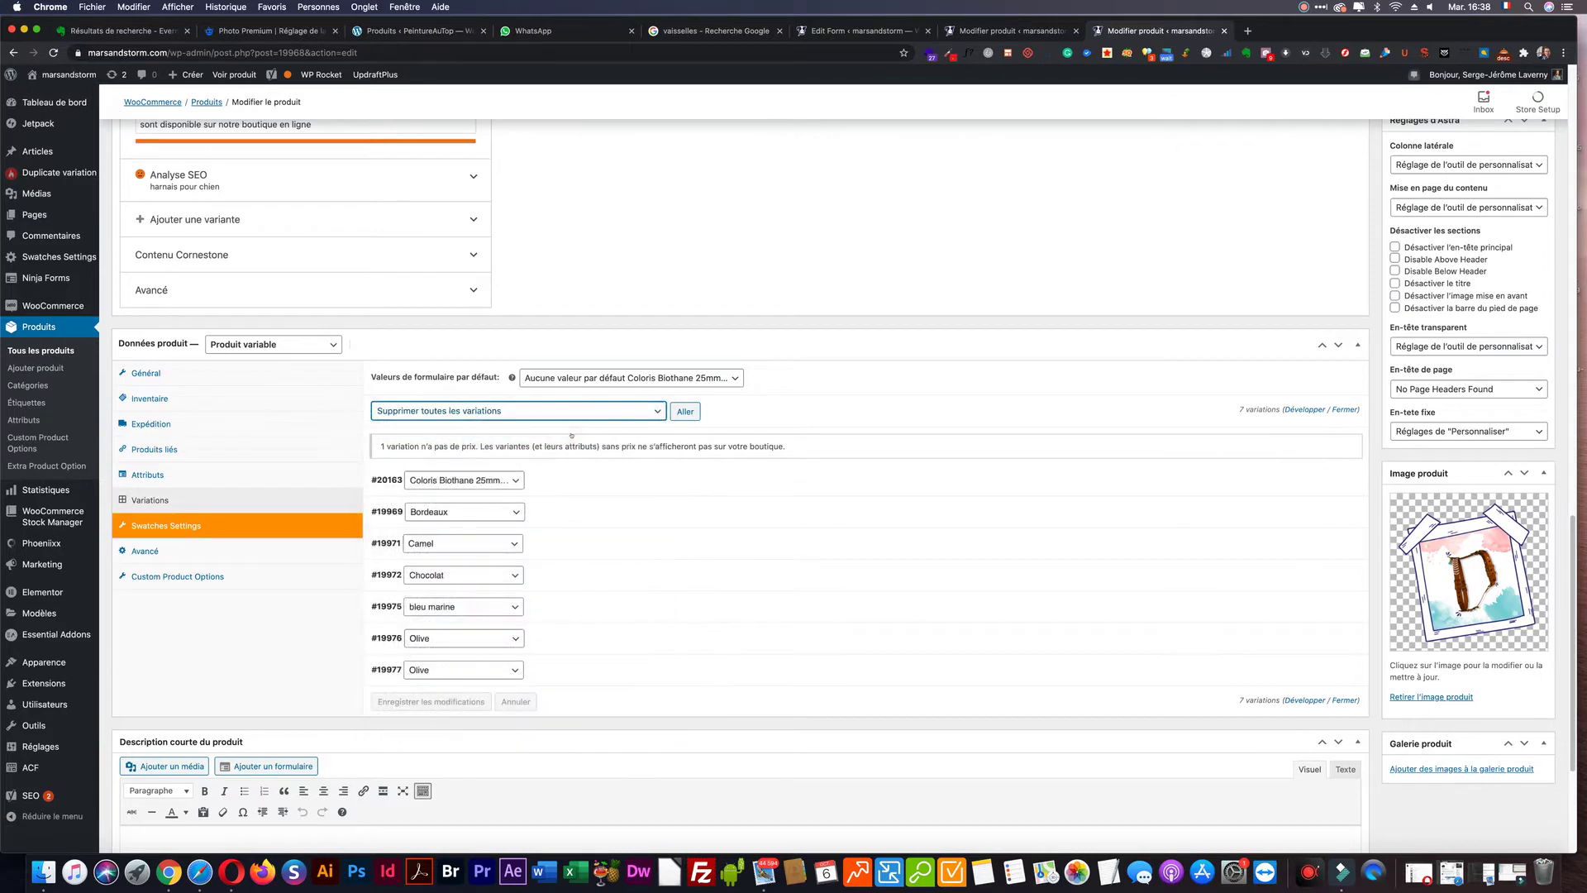
left_click(685, 412)
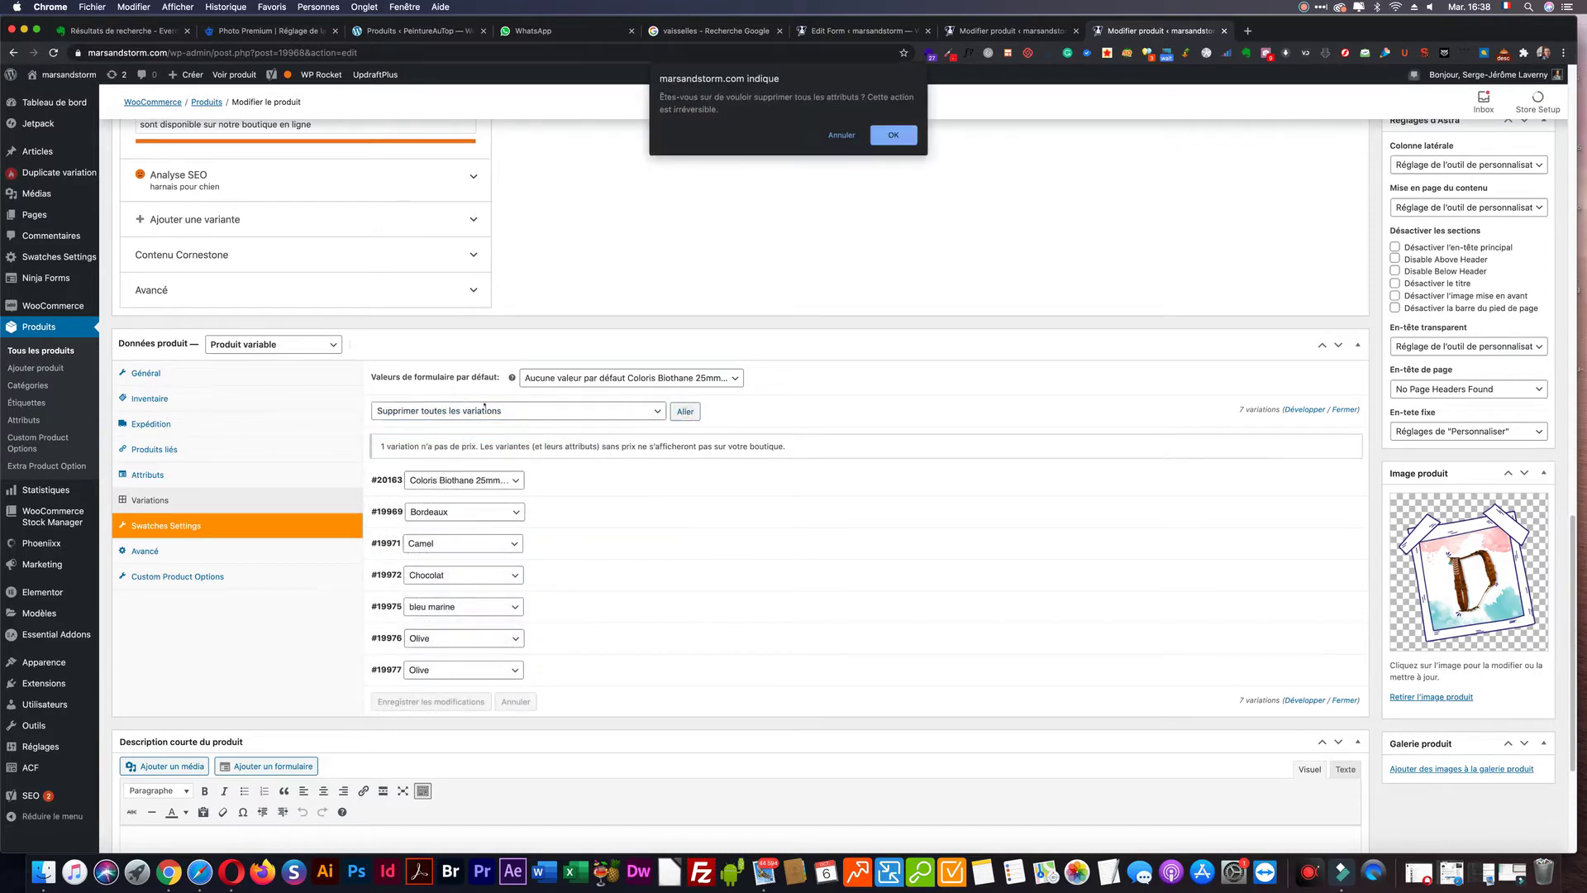
left_click(894, 129)
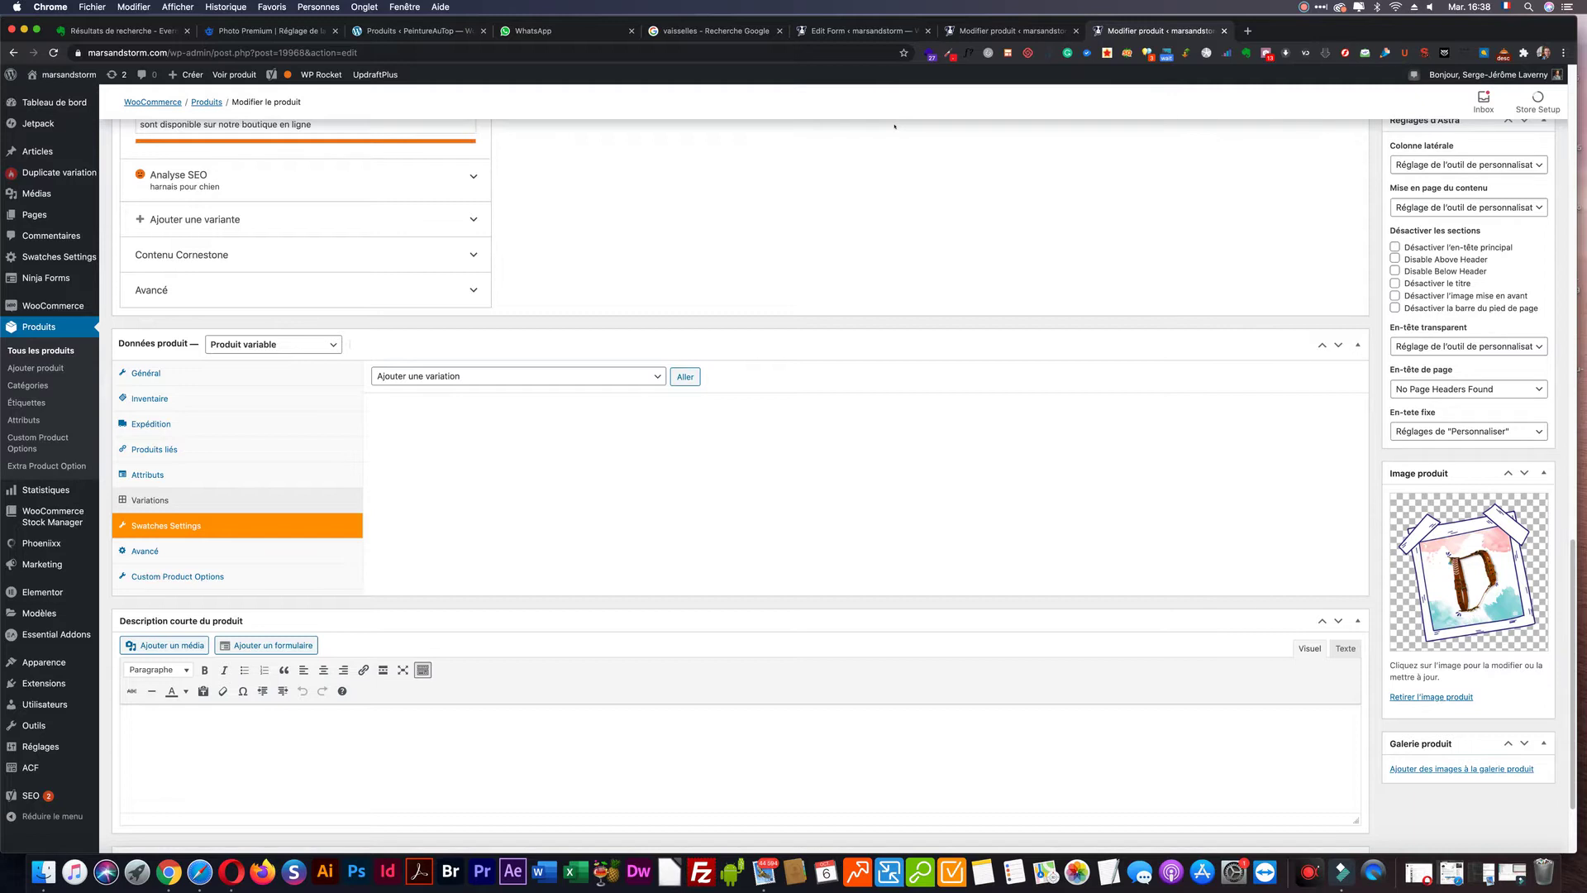
- Generate variations for all attributes of the Seattle LOLY harness and accept the confirmations
left_click(648, 375)
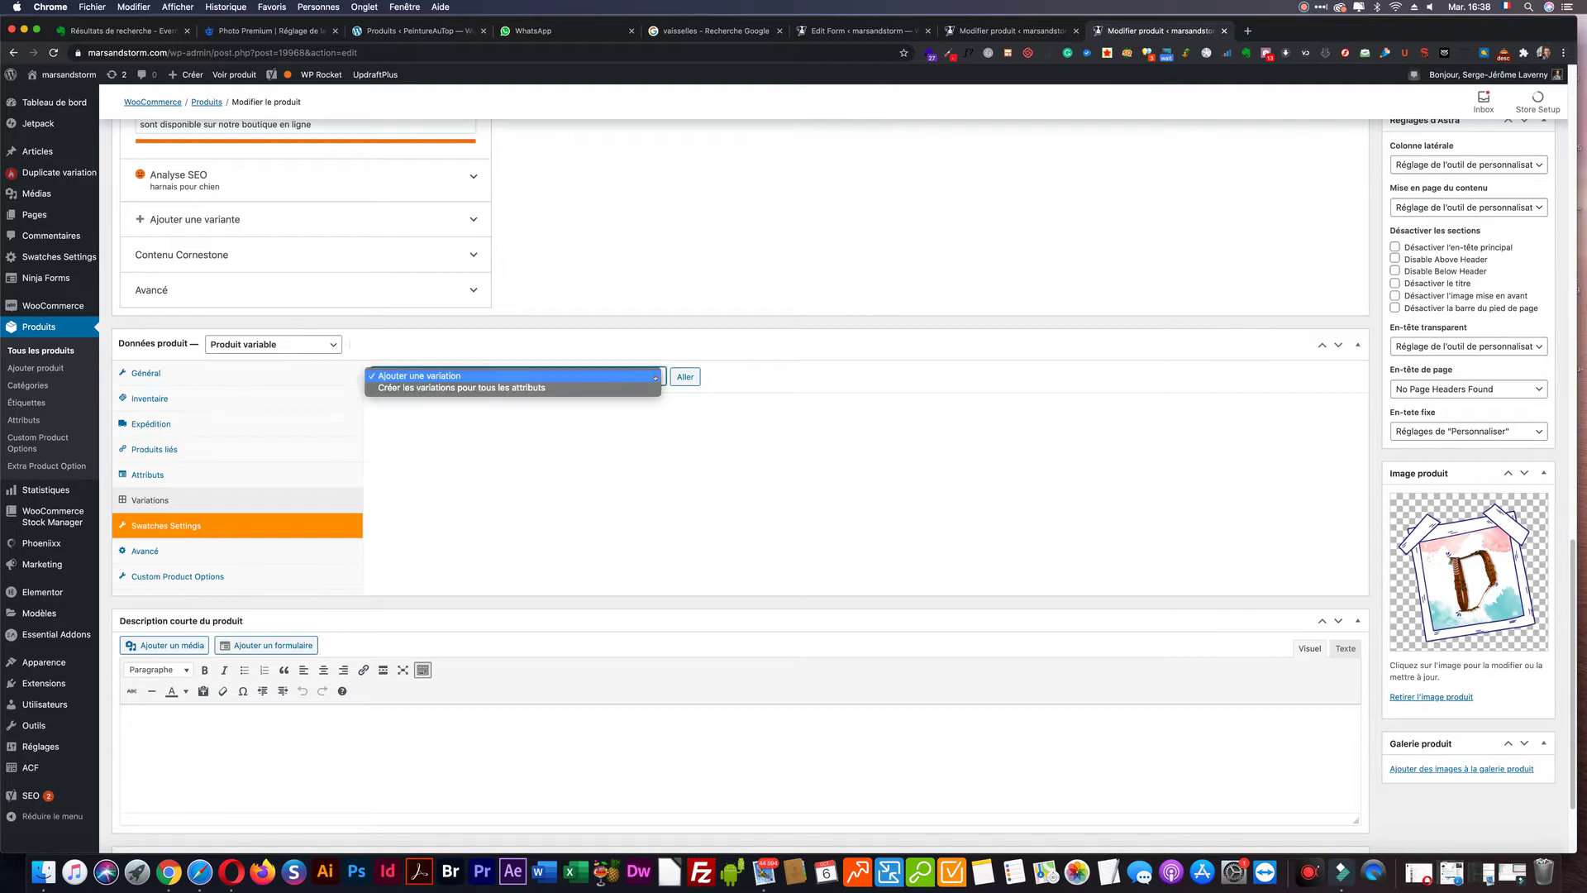
left_click(654, 387)
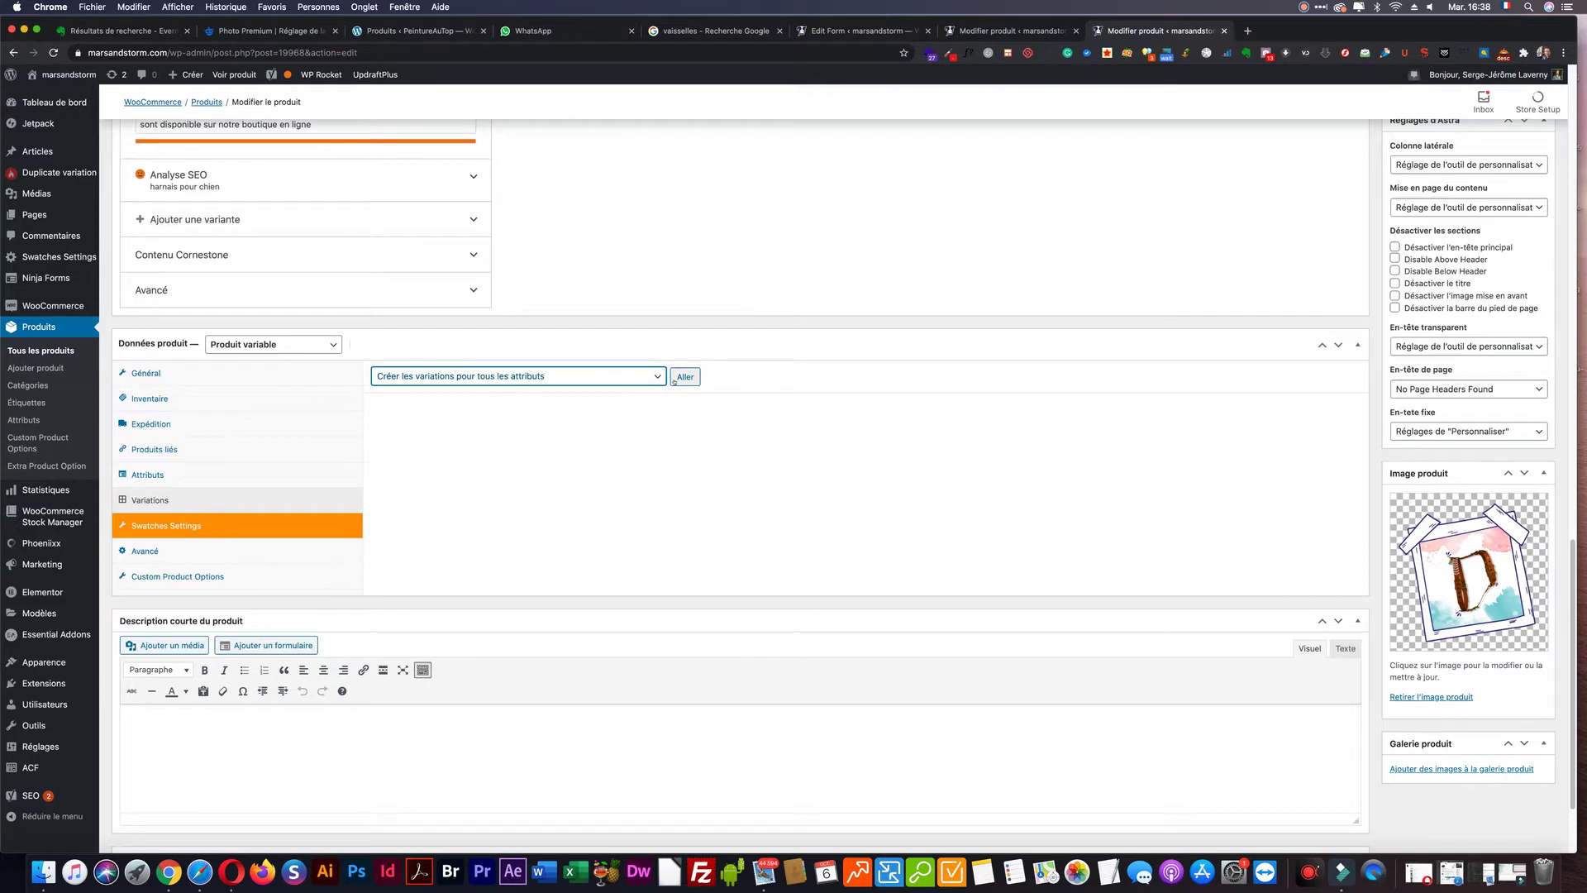
left_click(684, 377)
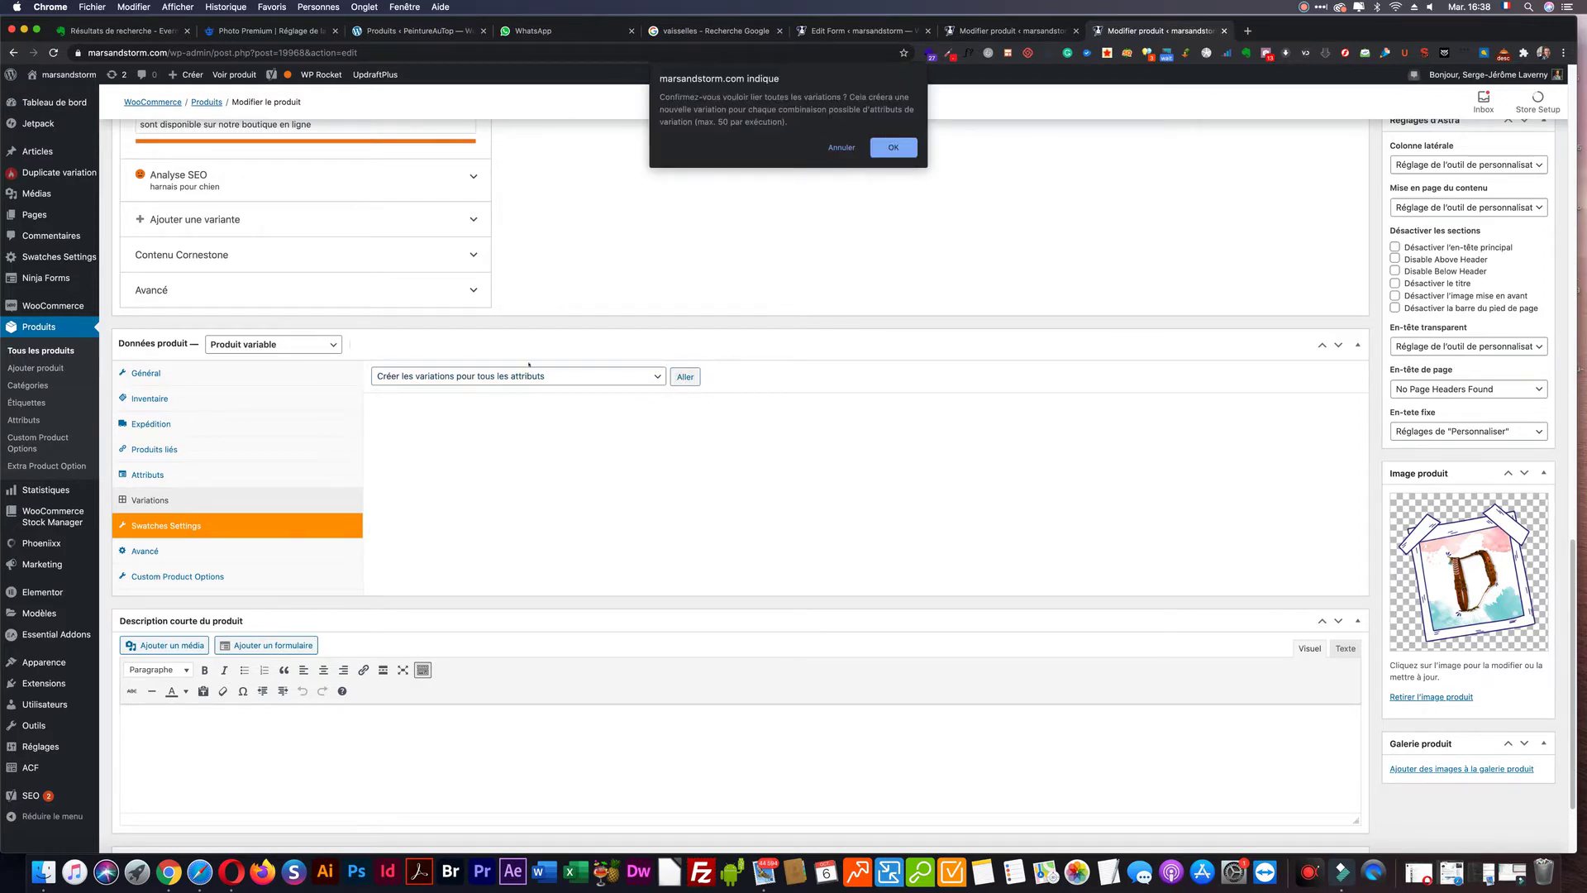
left_click(841, 148)
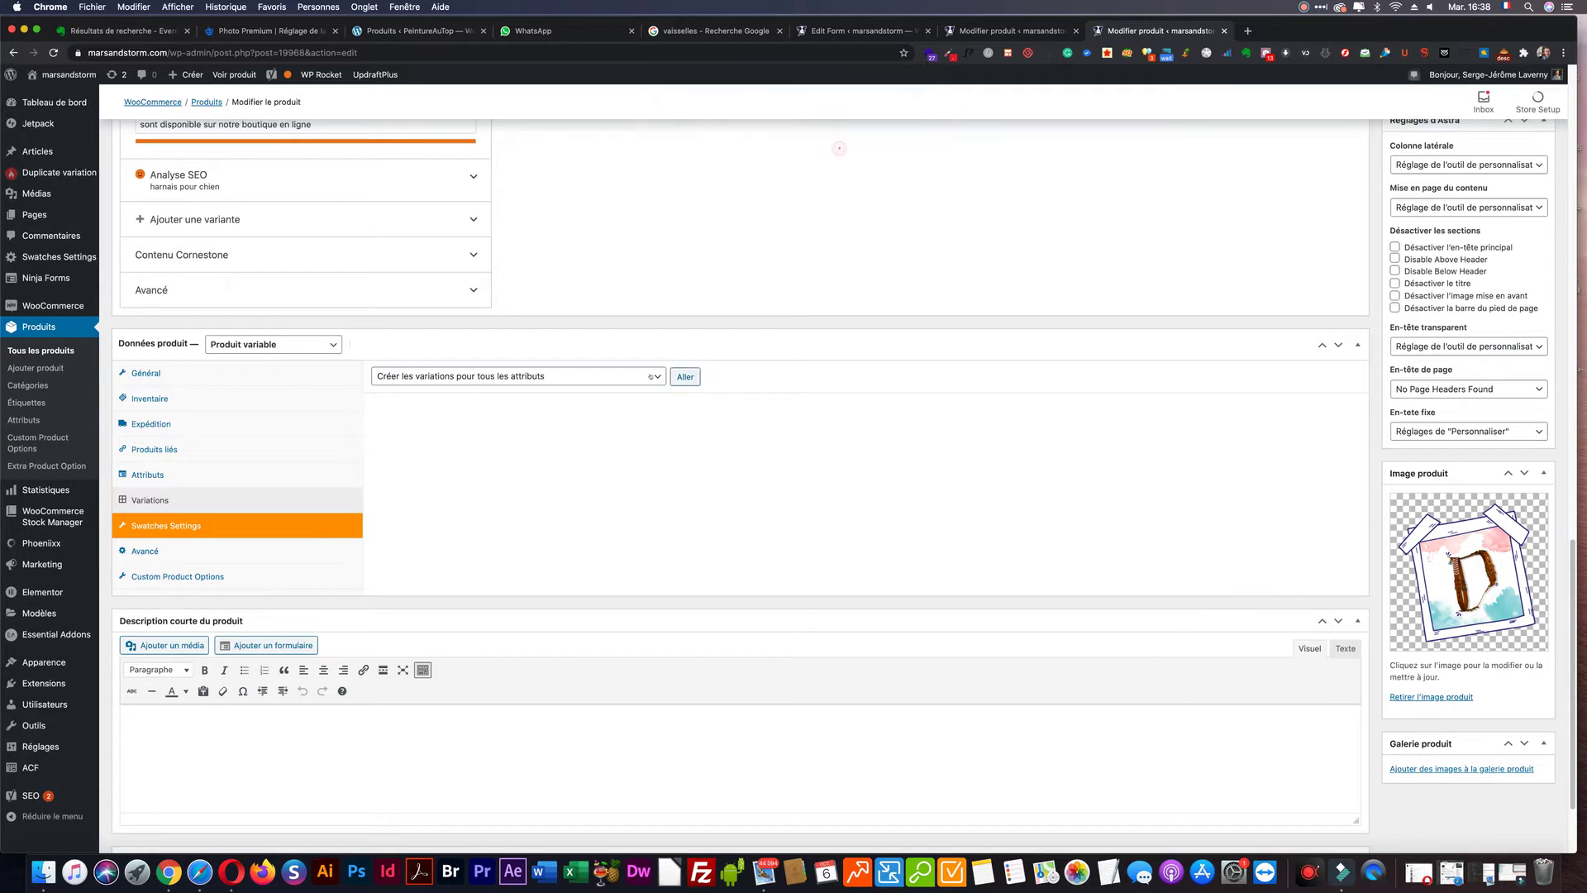
left_click(596, 376)
left_click(673, 377)
left_click(680, 377)
left_click(893, 147)
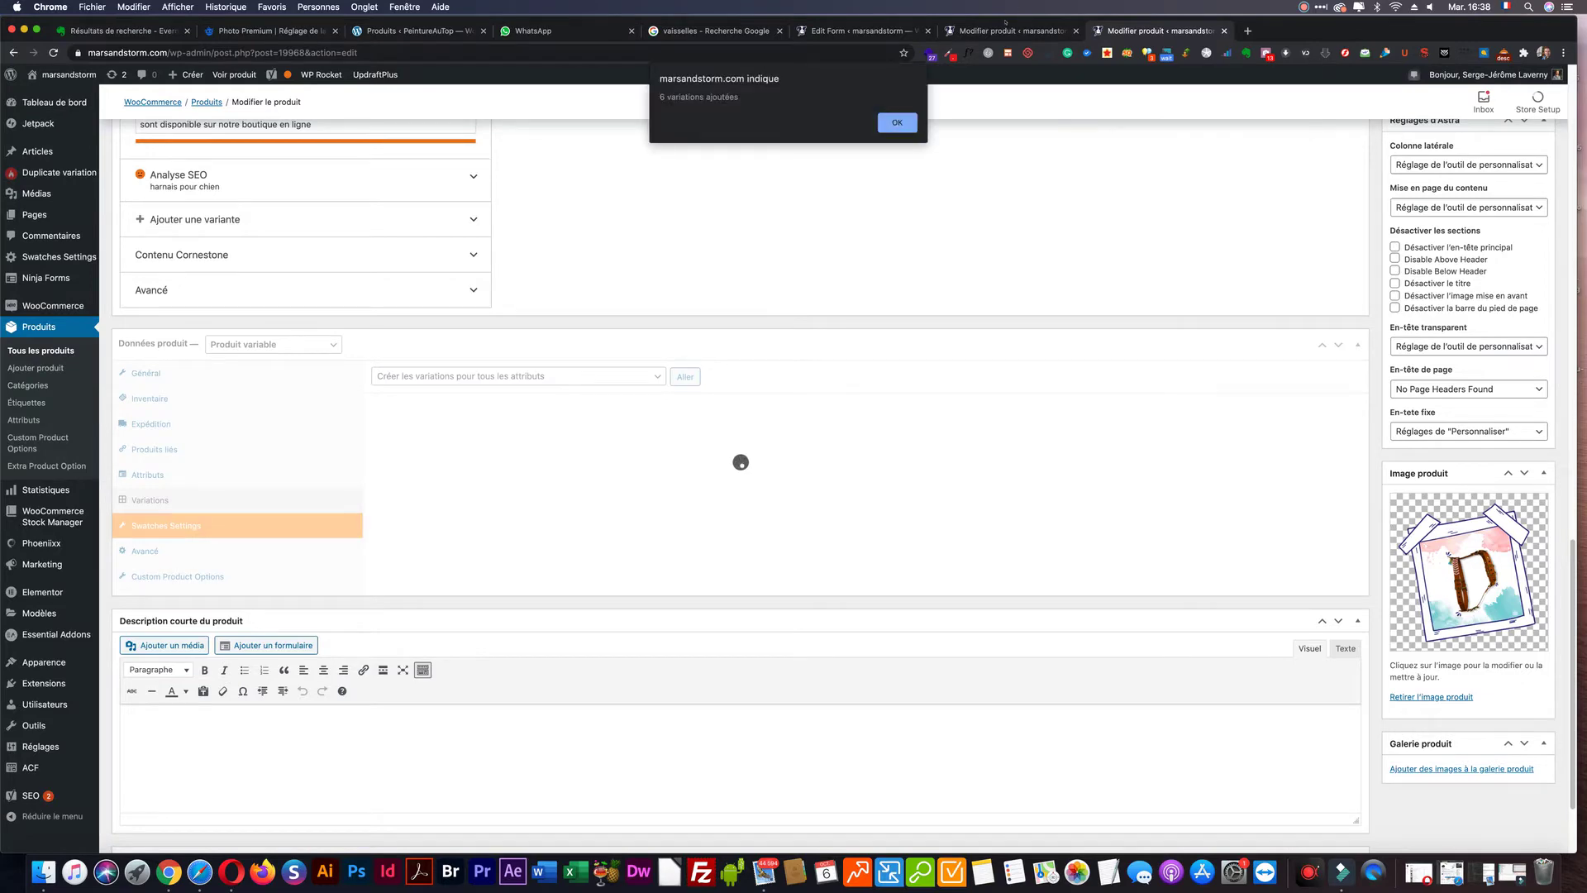
left_click(888, 123)
- Visit the shop's storefront from the page holding the harness measurement form
left_click(980, 31)
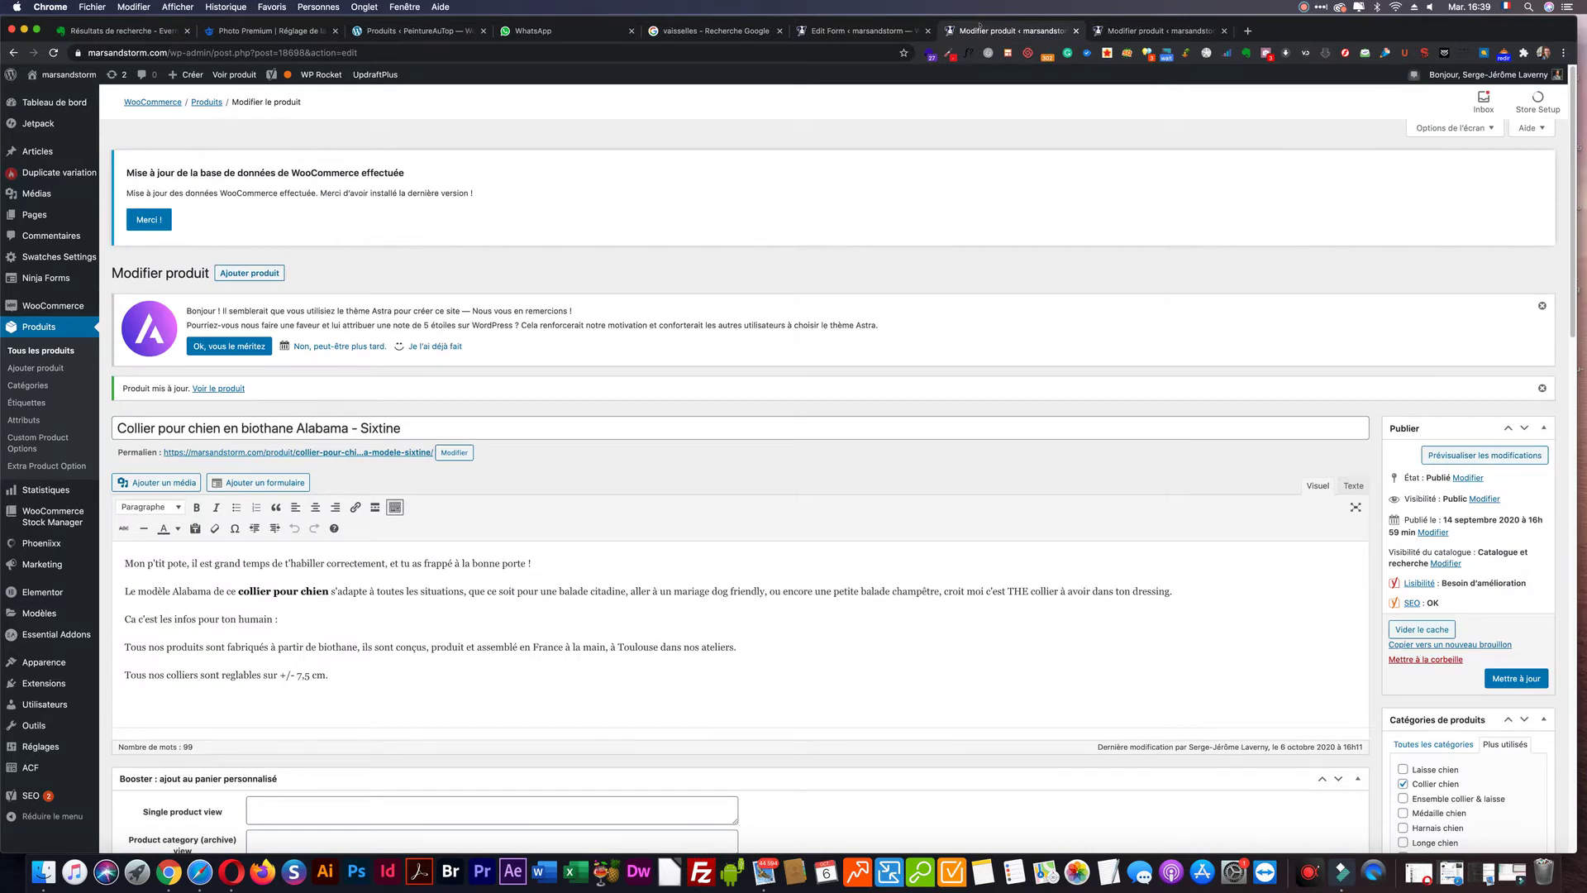
left_click(1162, 31)
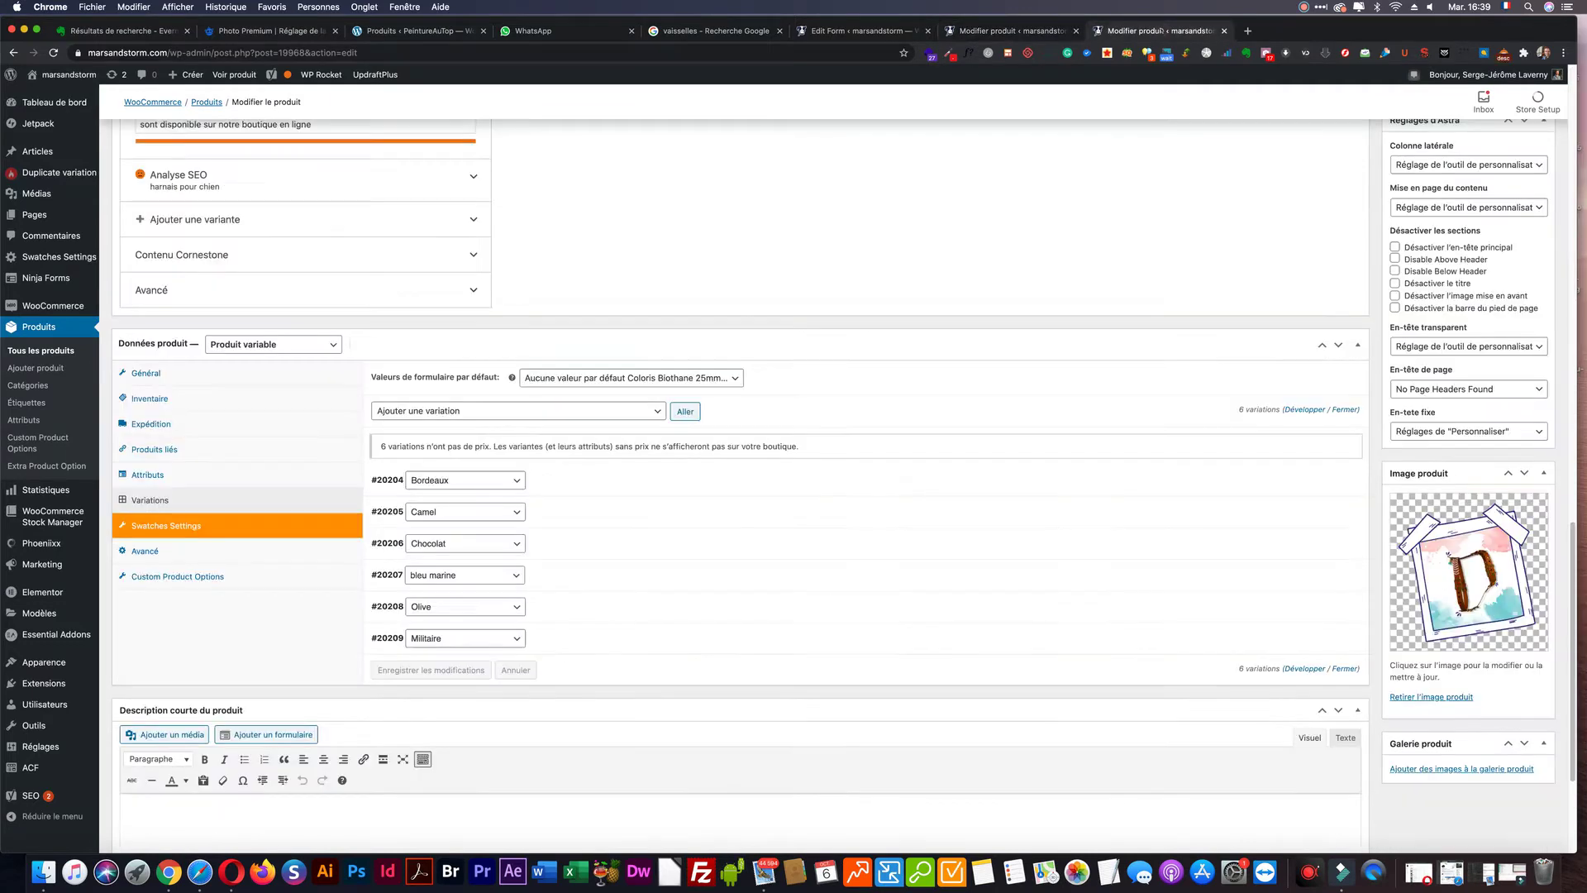
scroll(1048, 208, "up", 20)
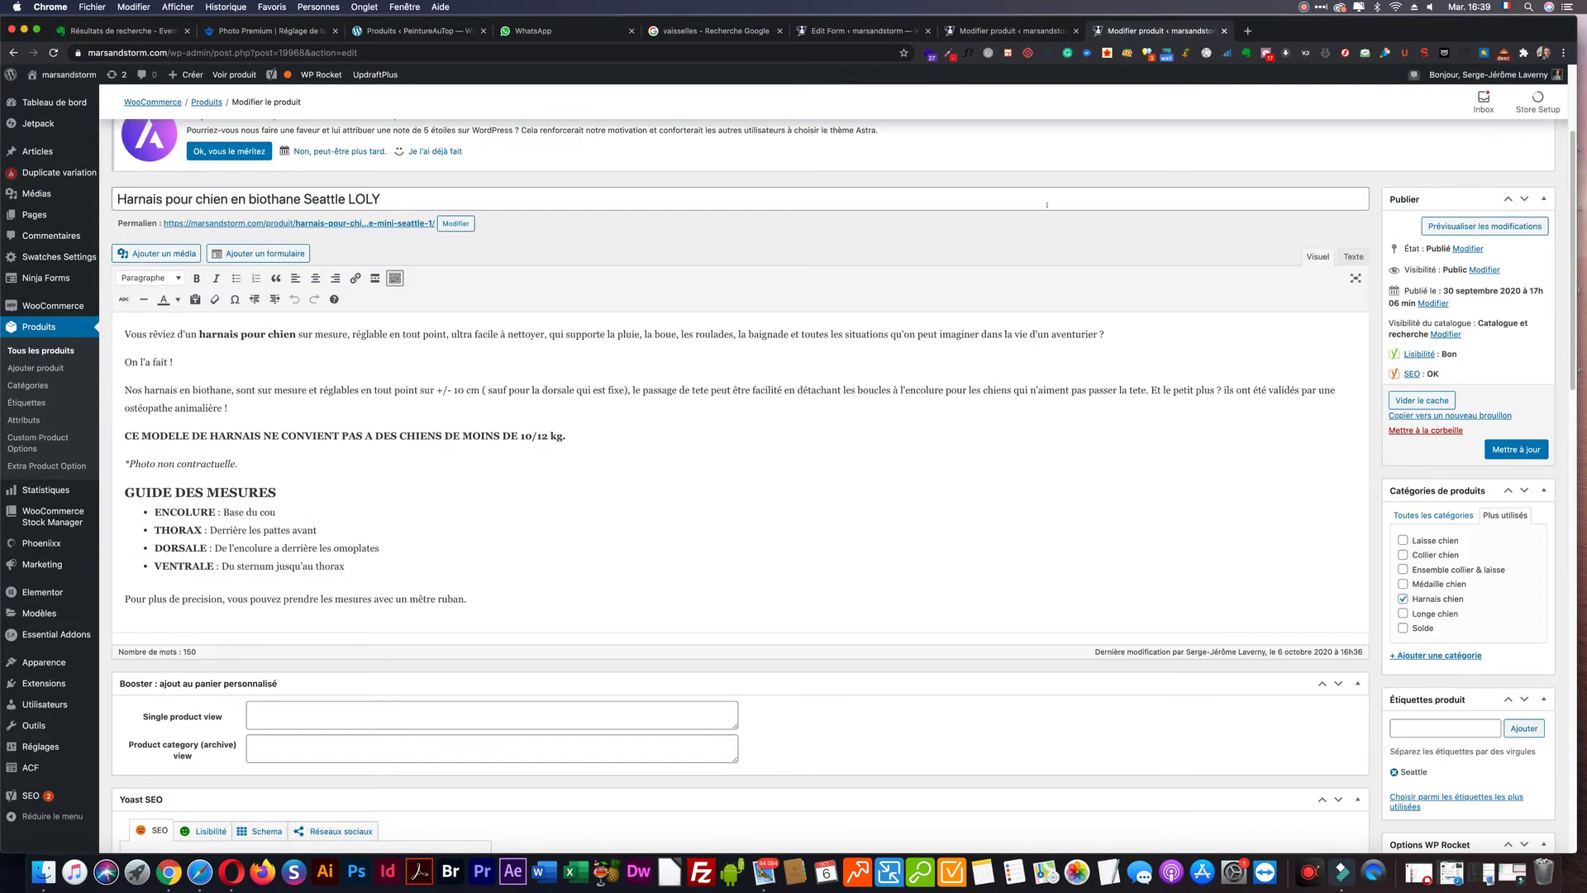
scroll(1047, 205, "down", 5)
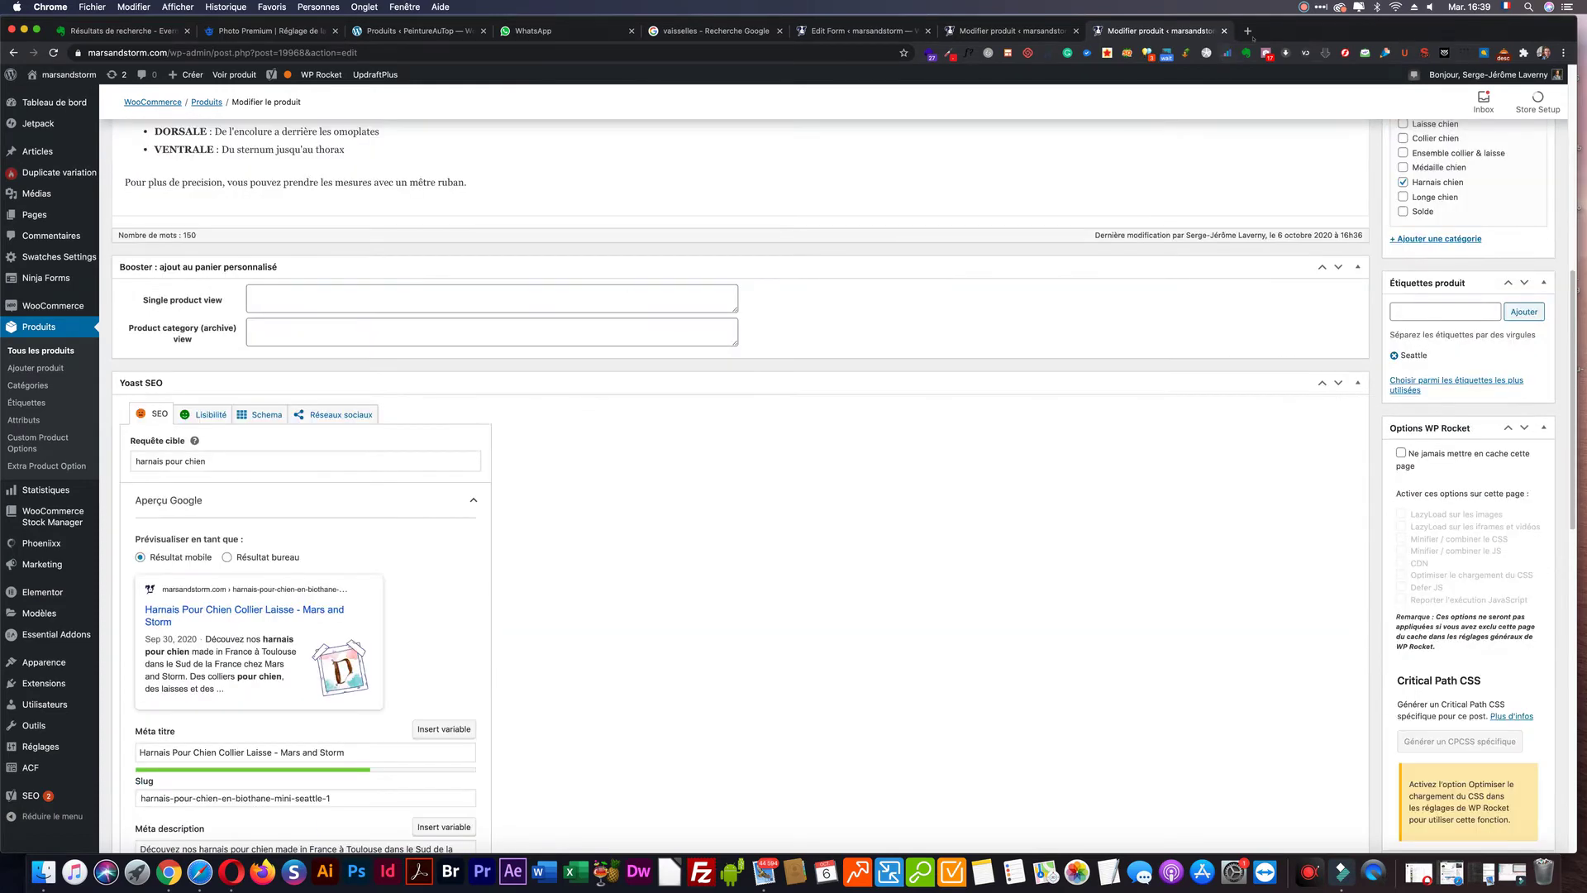
left_click(864, 25)
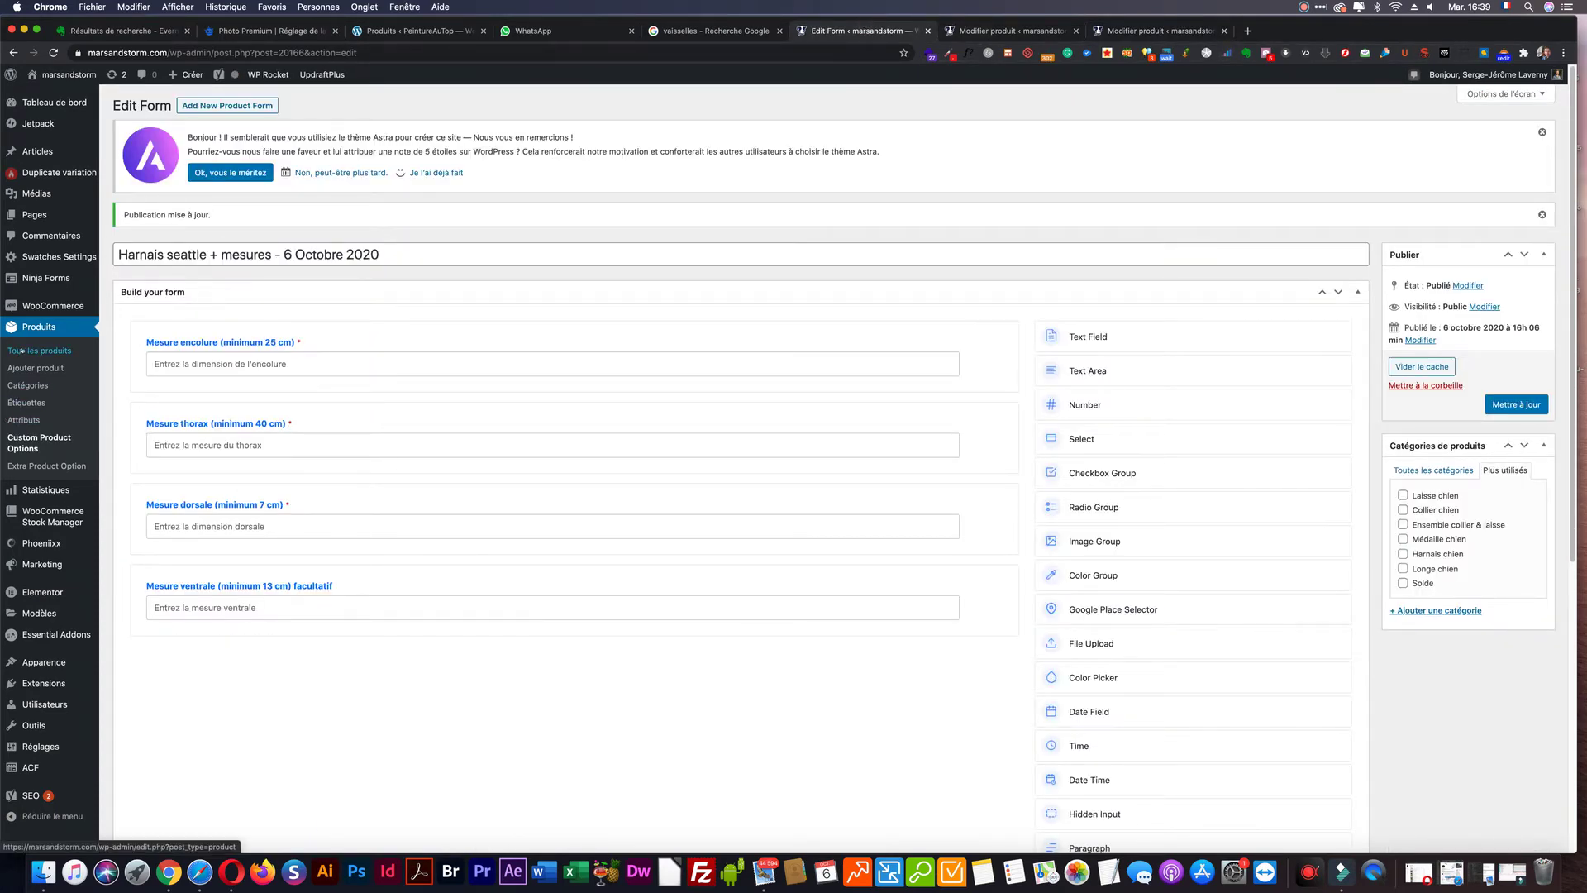
mouse_move(62, 75)
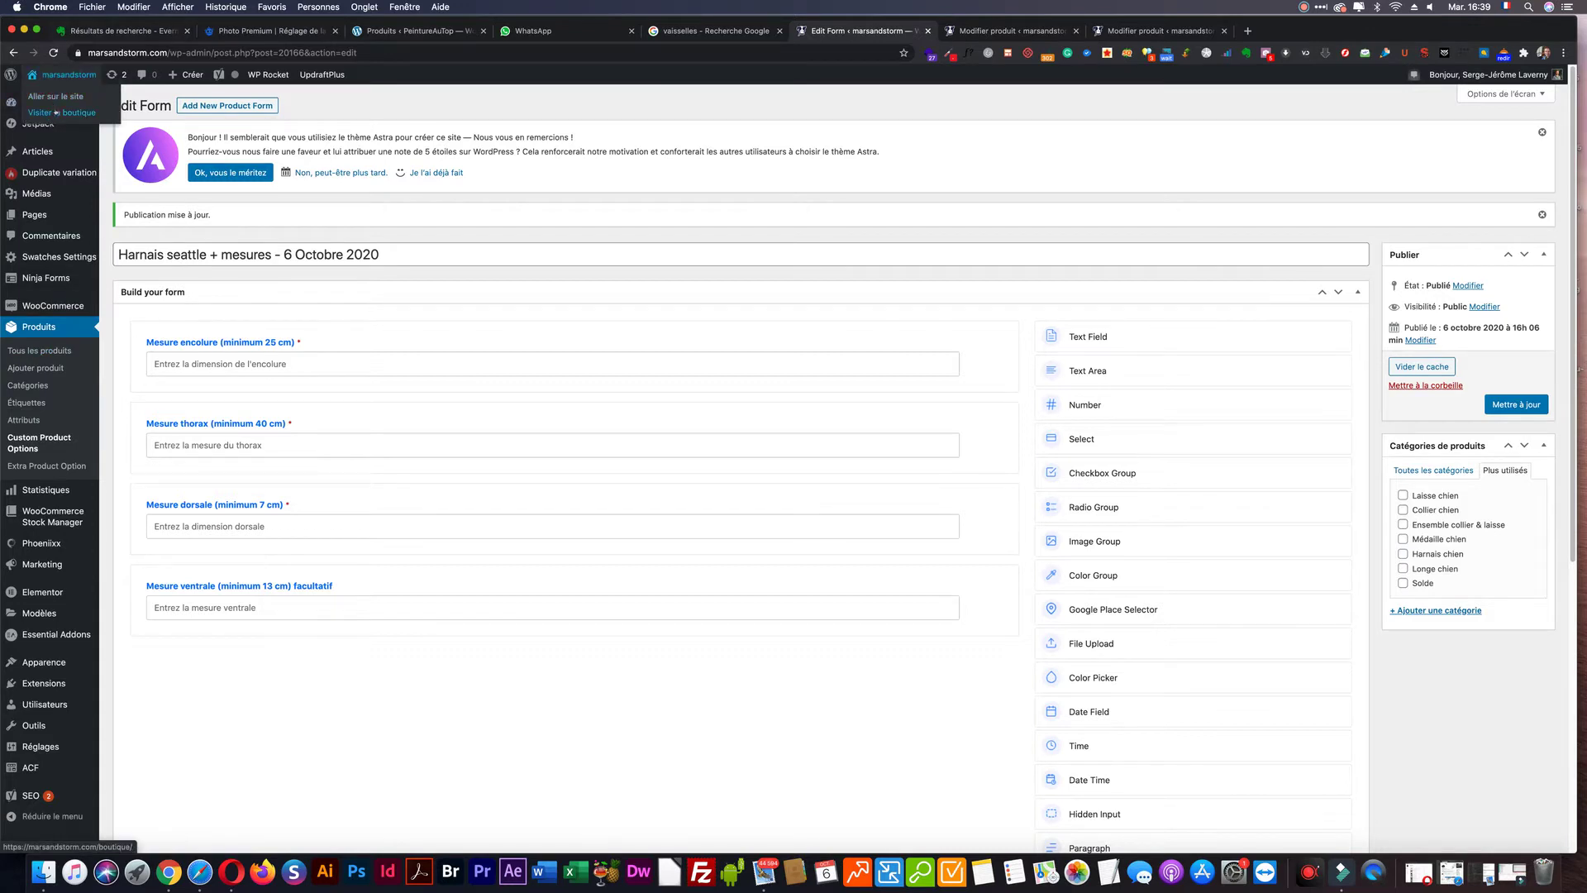
left_click(57, 113)
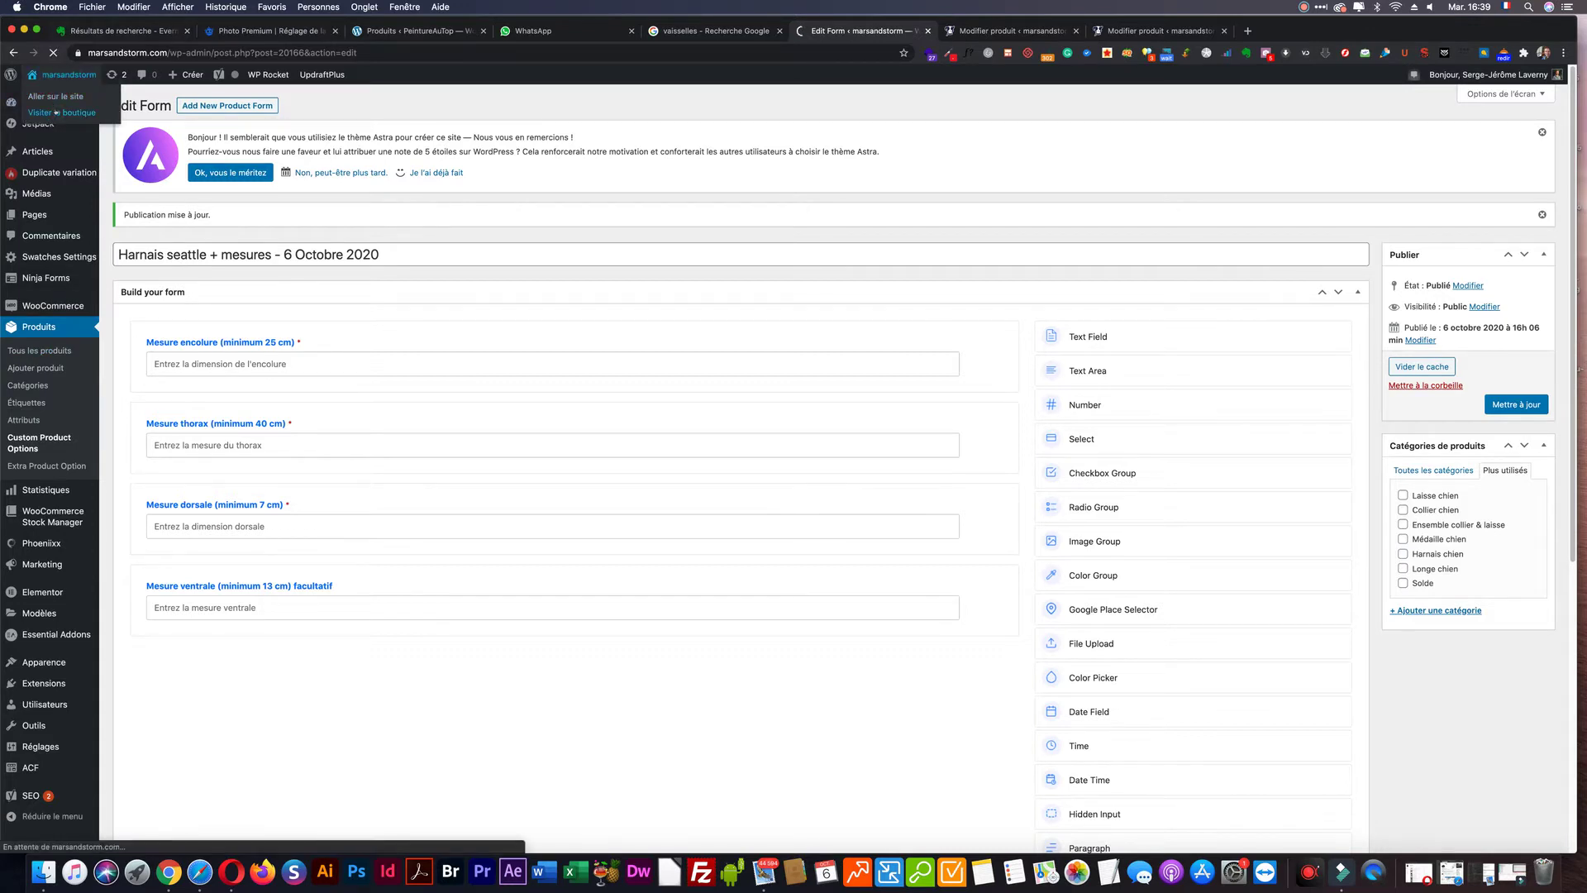
- Open the Harnais page of the Seattle collection in the shop to view its models and prices
left_click(1131, 32)
scroll(1012, 239, "up", 10)
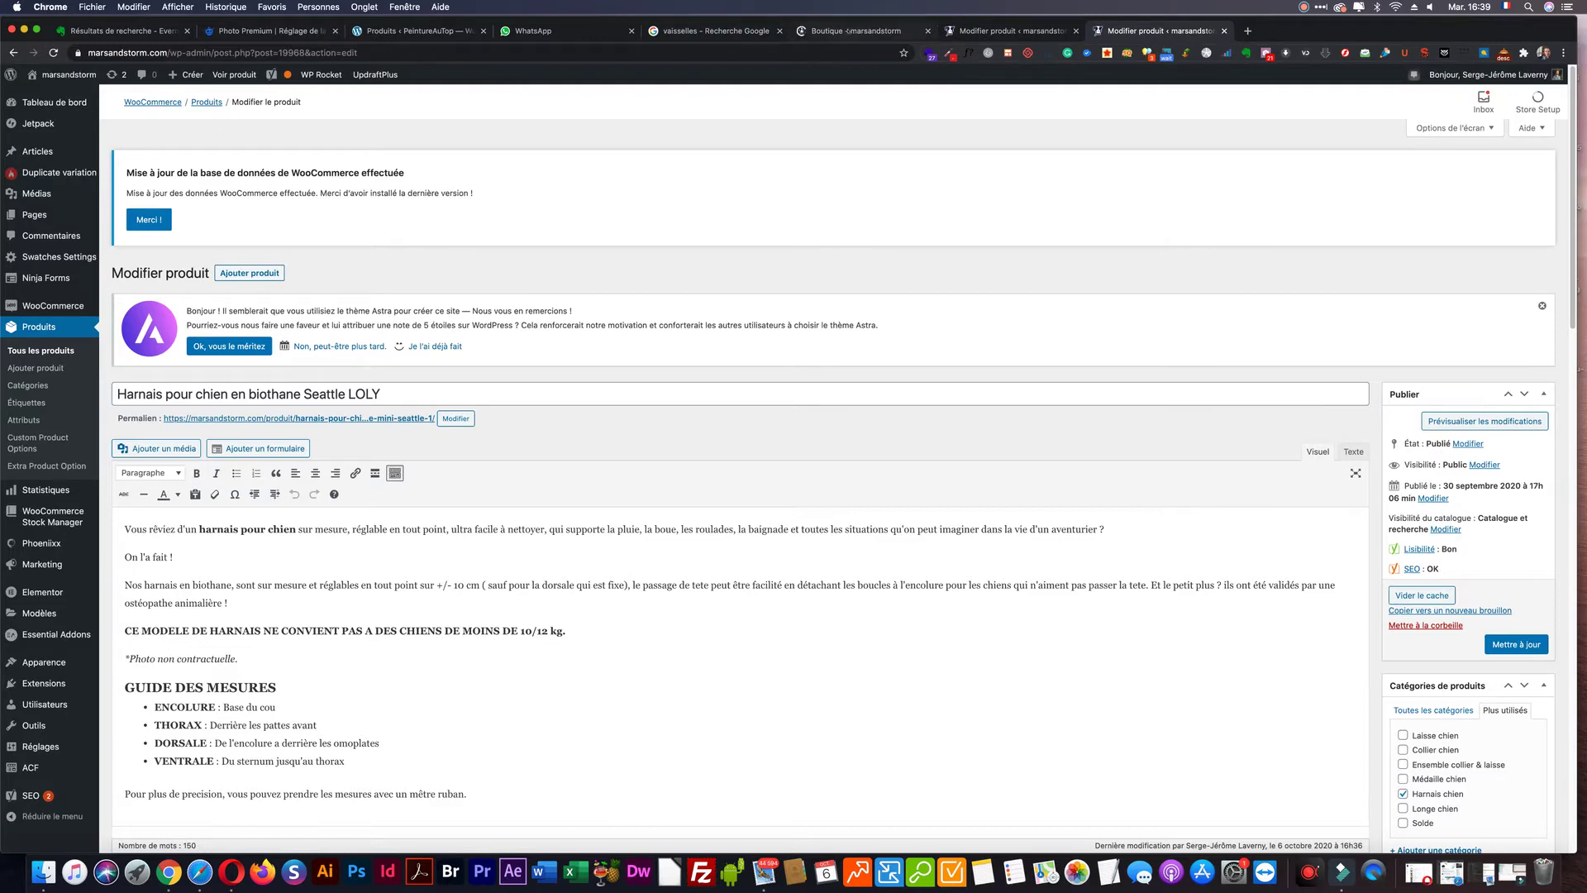
left_click(826, 31)
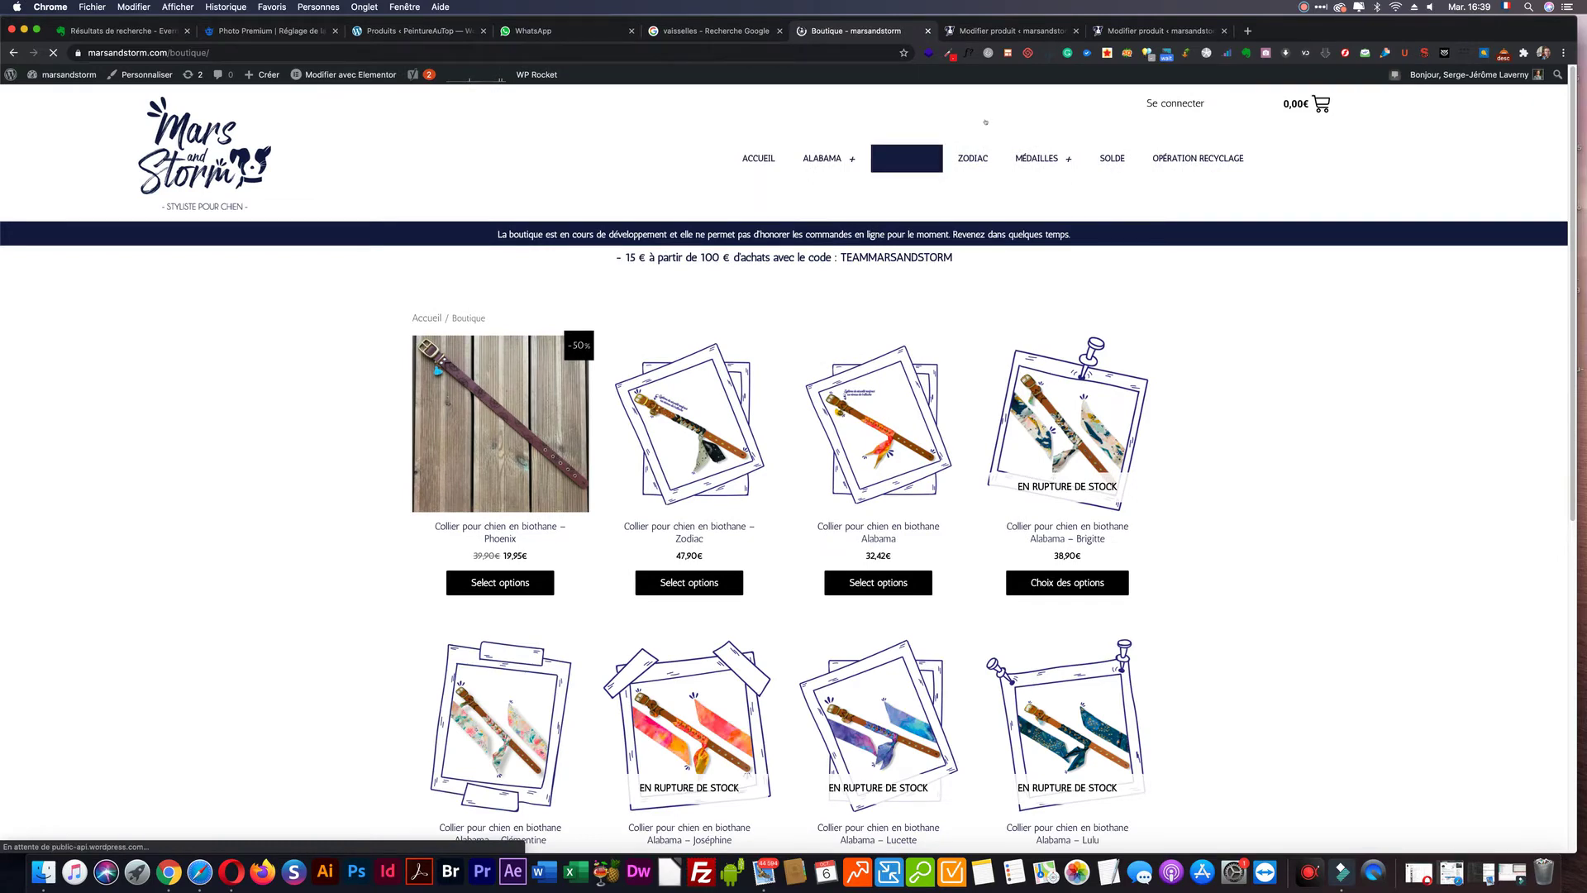
mouse_move(907, 158)
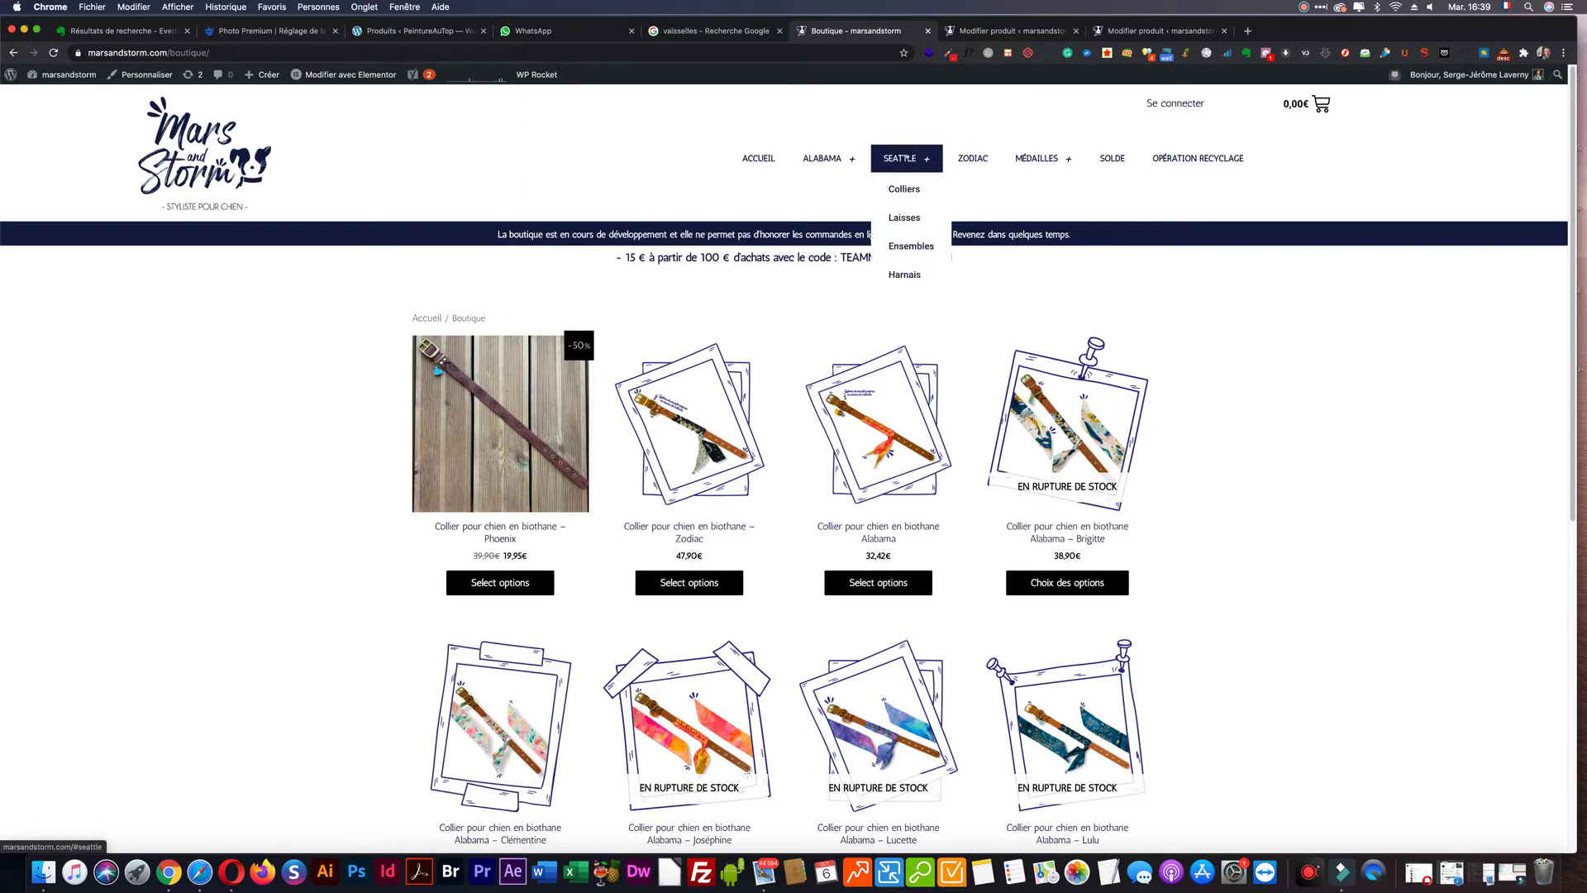
left_click(896, 274)
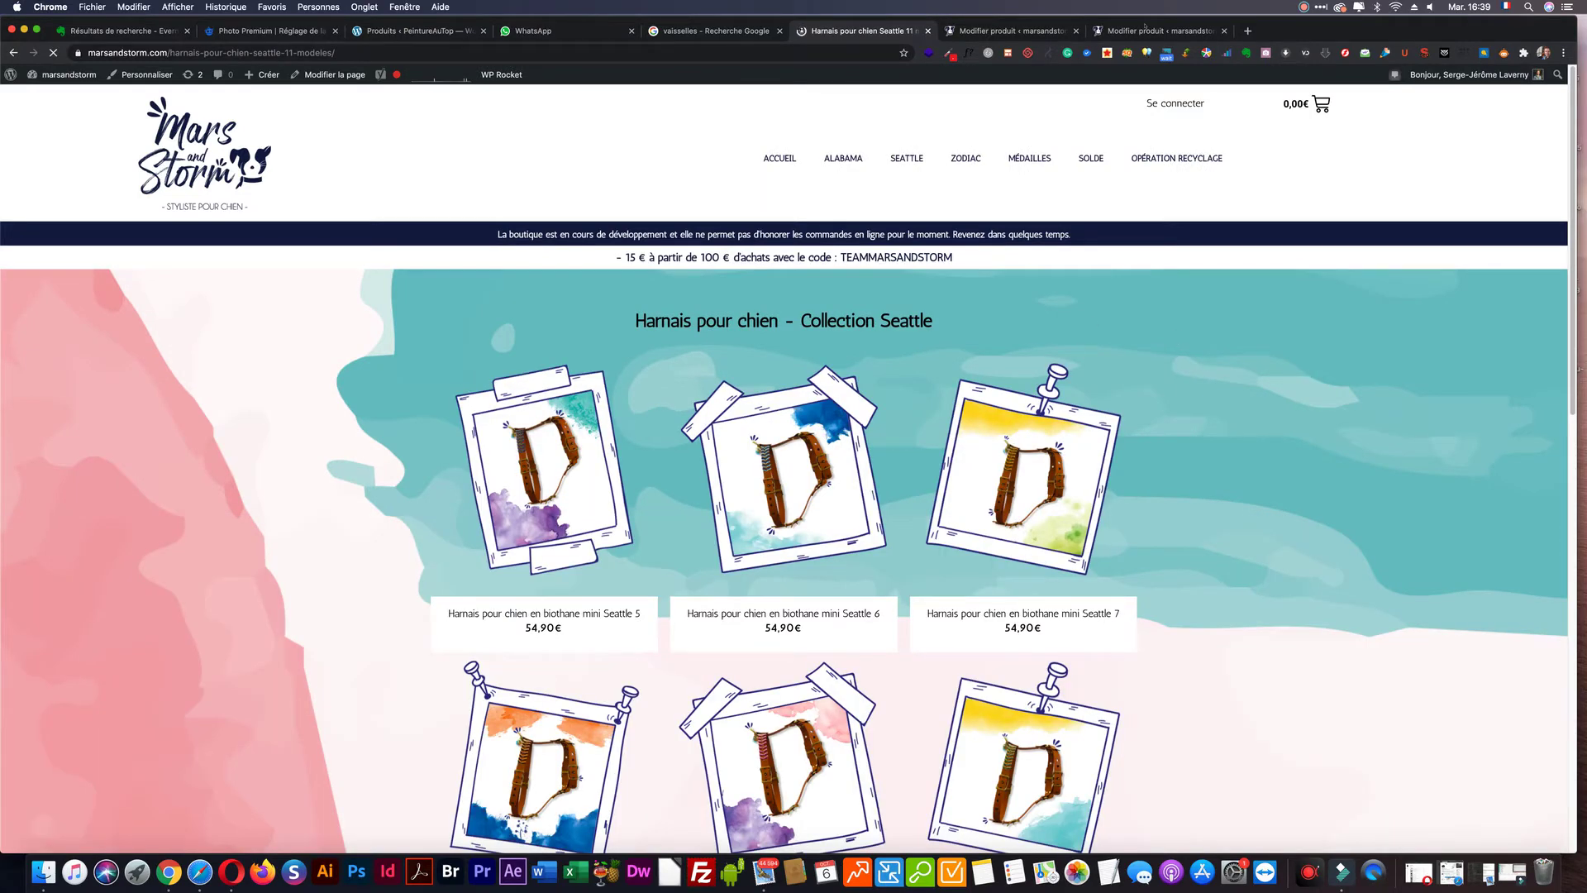
- Return from the storefront to the variations of the Seattle LOLY harness in its product editing page
left_click(1144, 30)
left_click(1010, 33)
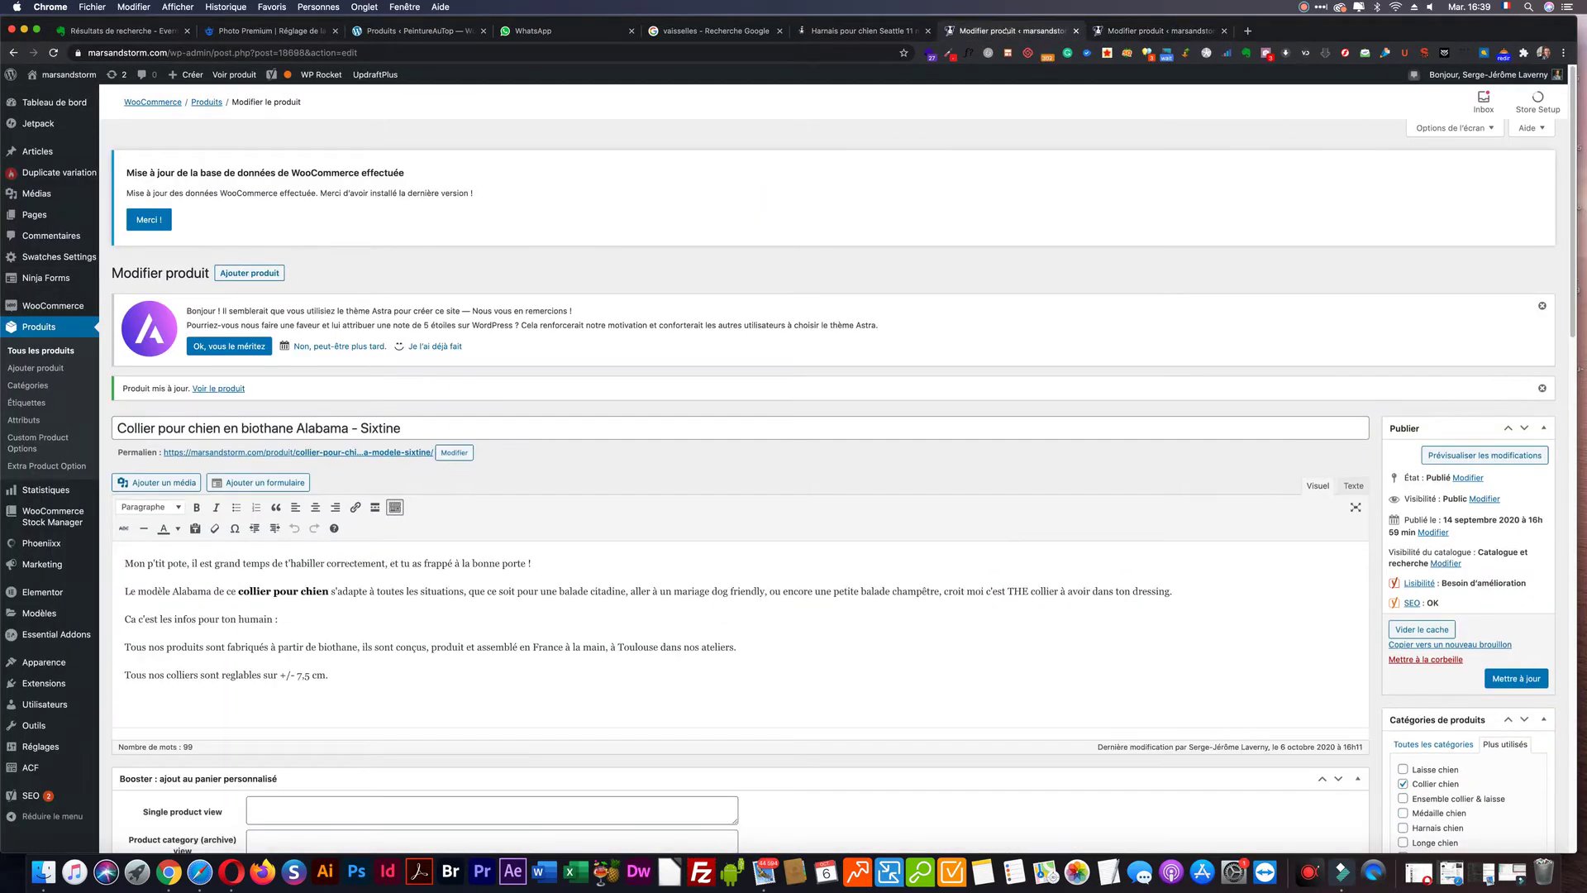
scroll(956, 382, "down", 3)
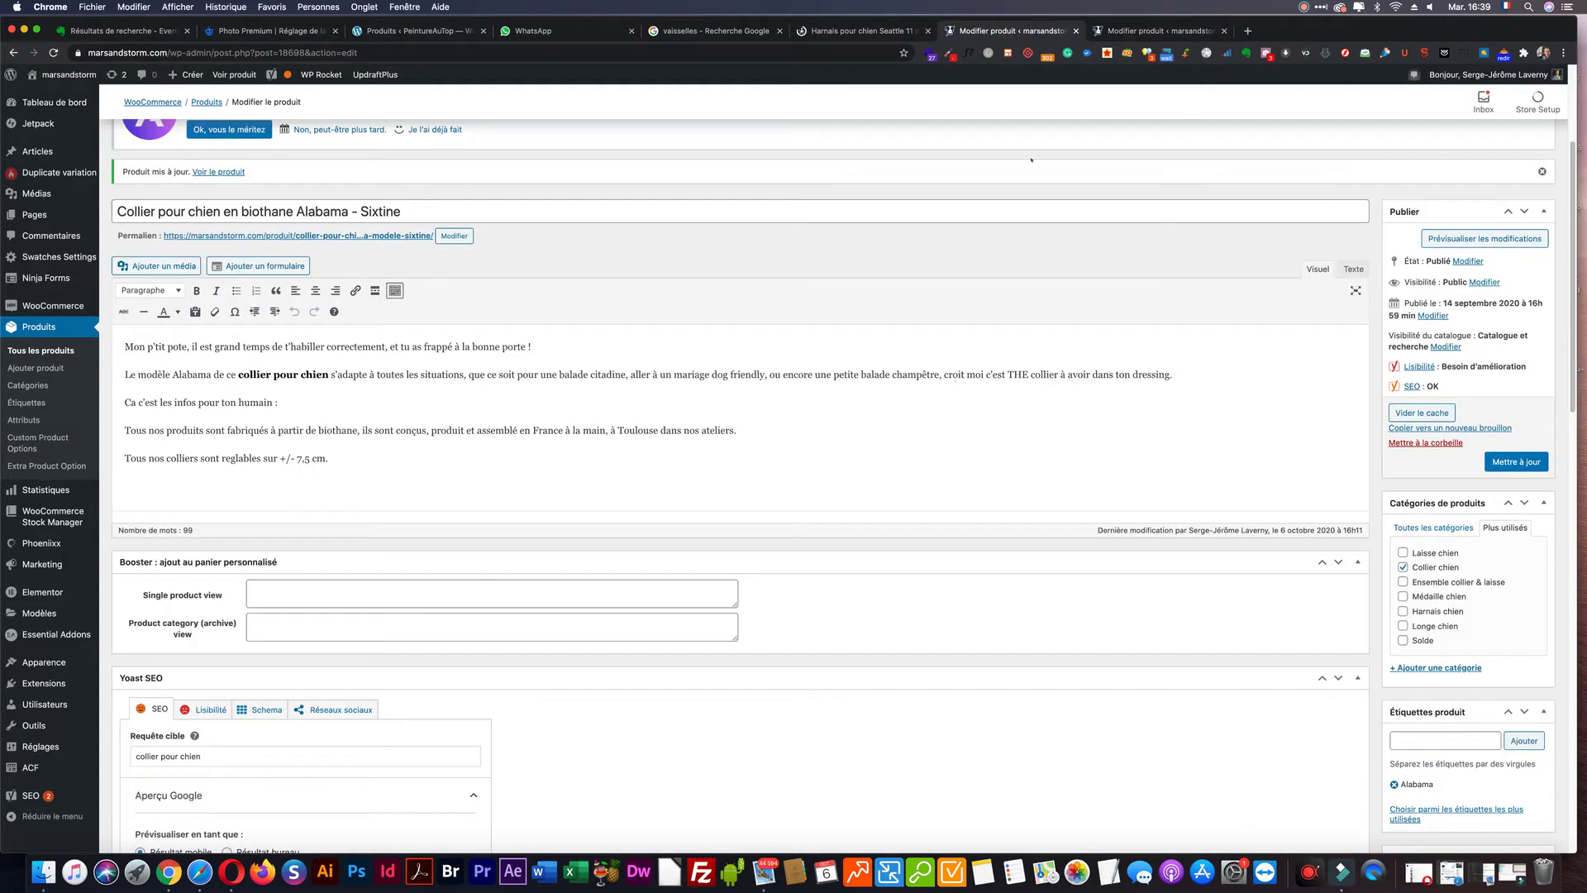
left_click(1157, 30)
scroll(991, 380, "down", 13)
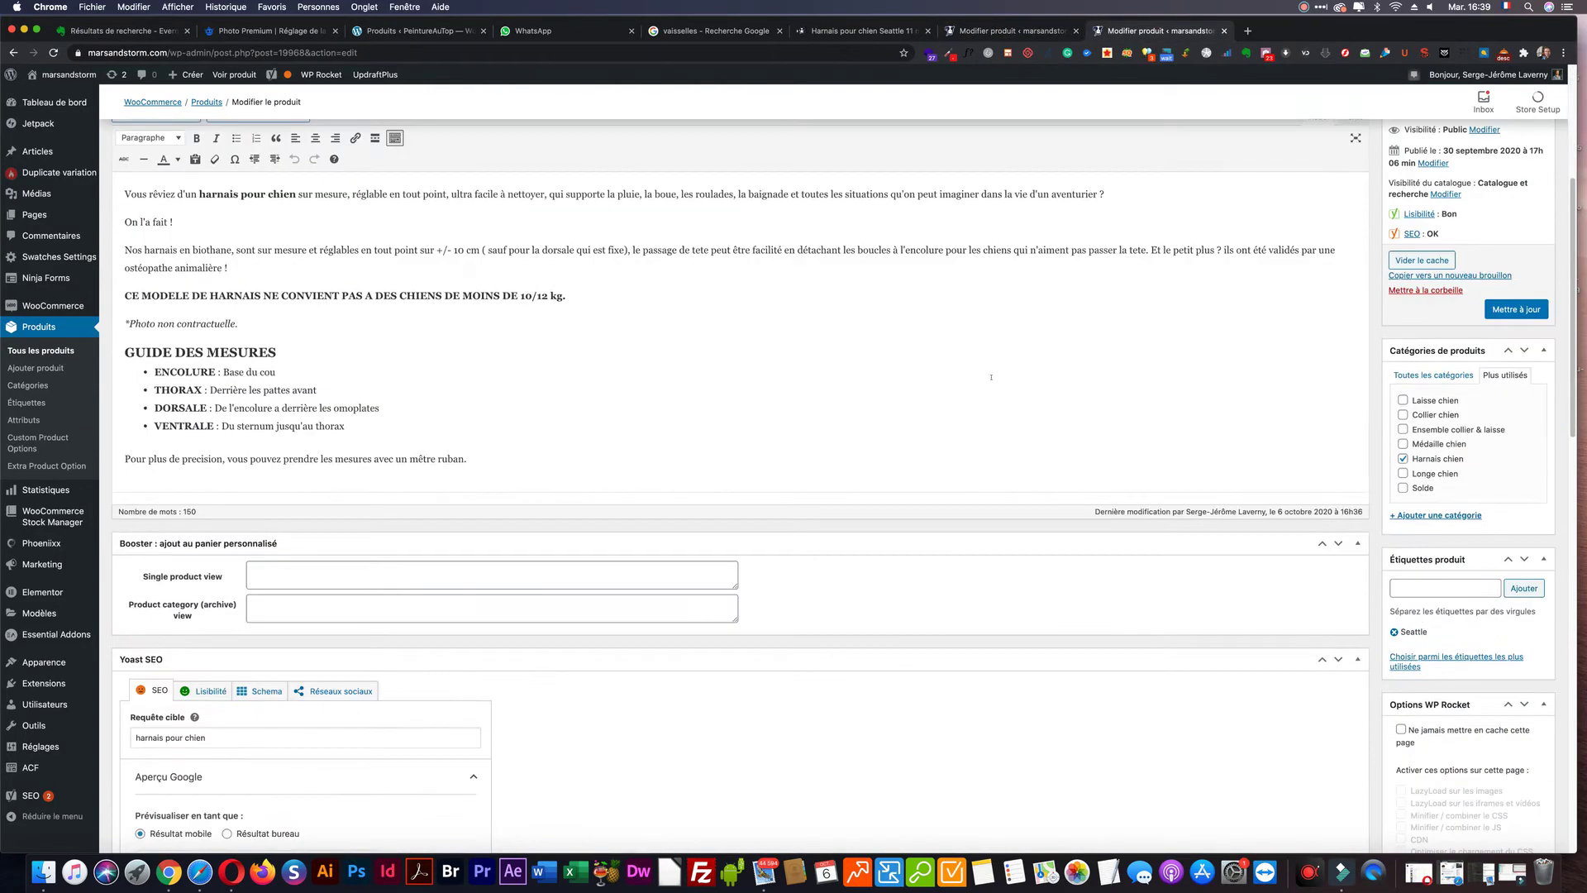
scroll(991, 381, "down", 5)
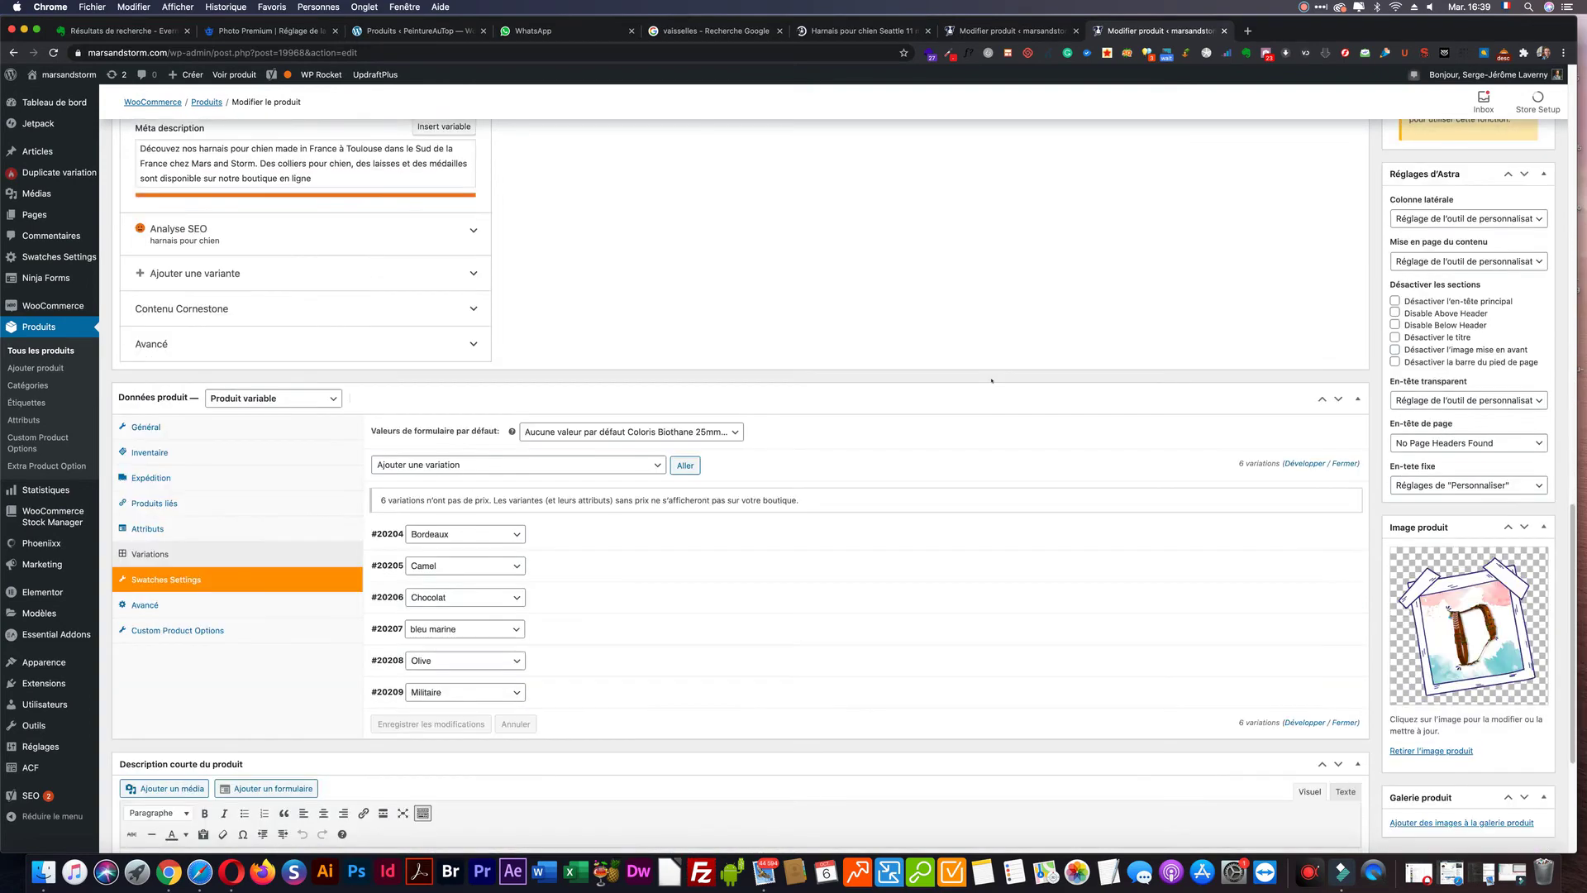
scroll(991, 380, "down", 1)
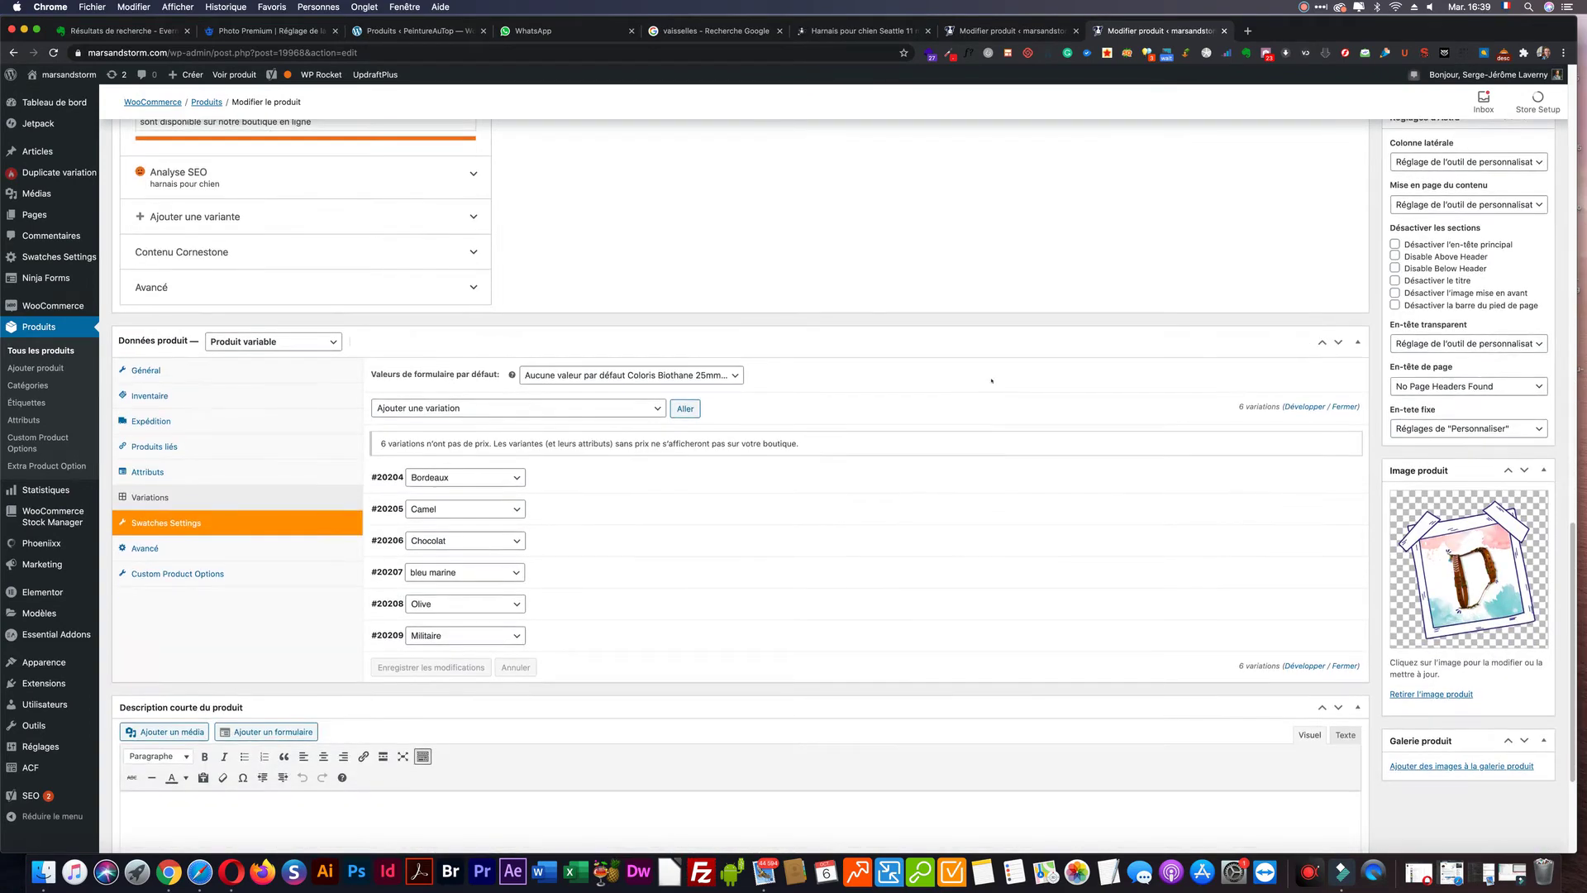
- Set the regular price of all Seattle LOLY harness variations to 54,90 with a bulk action, checking the price in the storefront
left_click(619, 409)
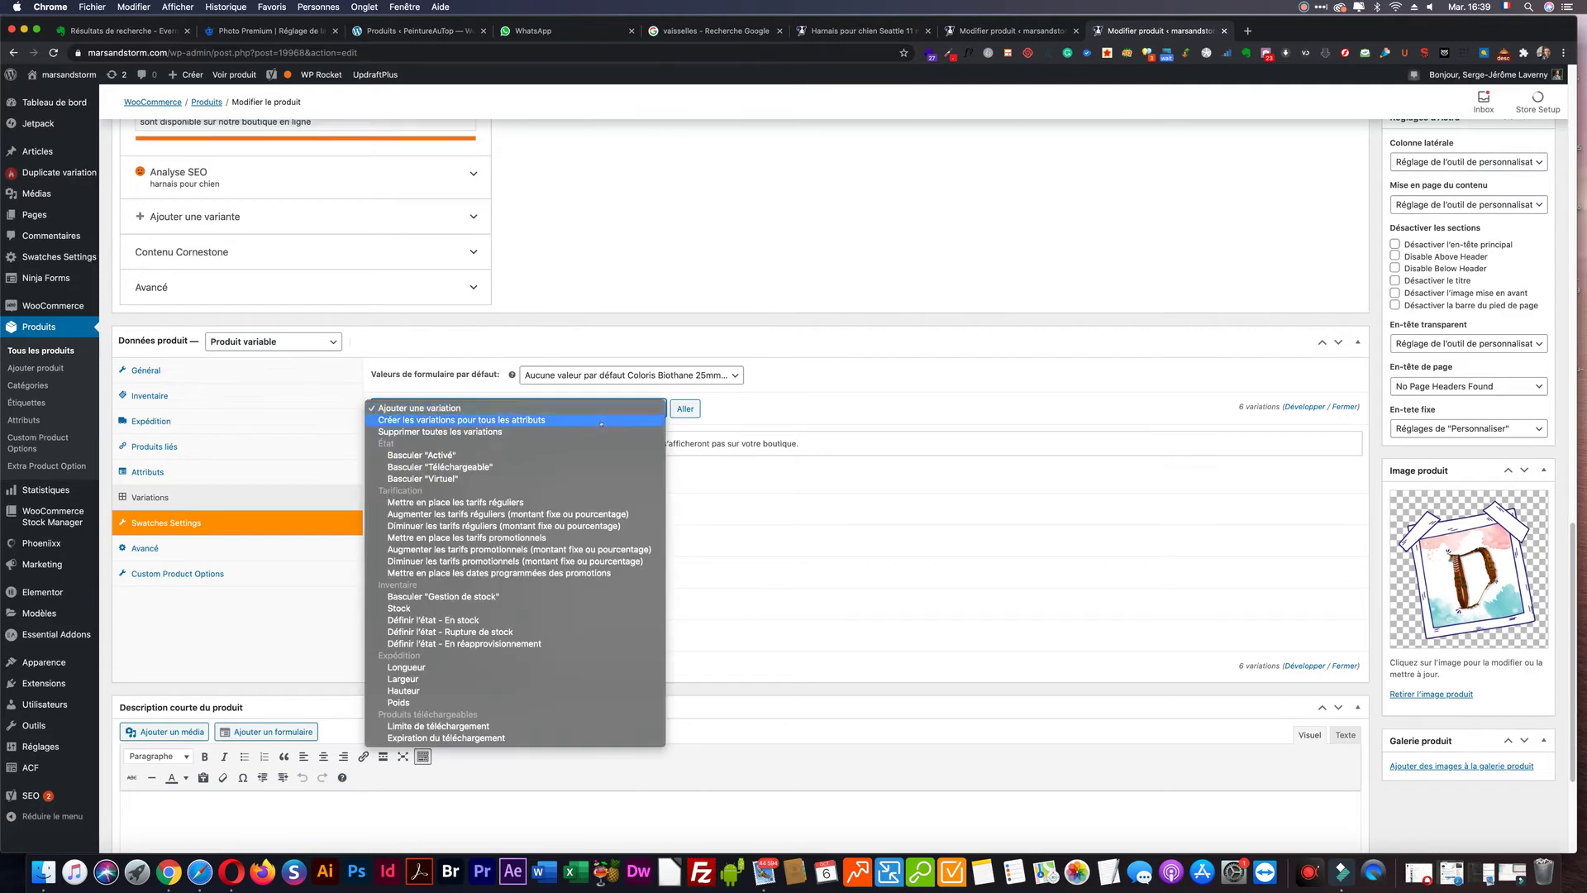
left_click(517, 501)
left_click(685, 409)
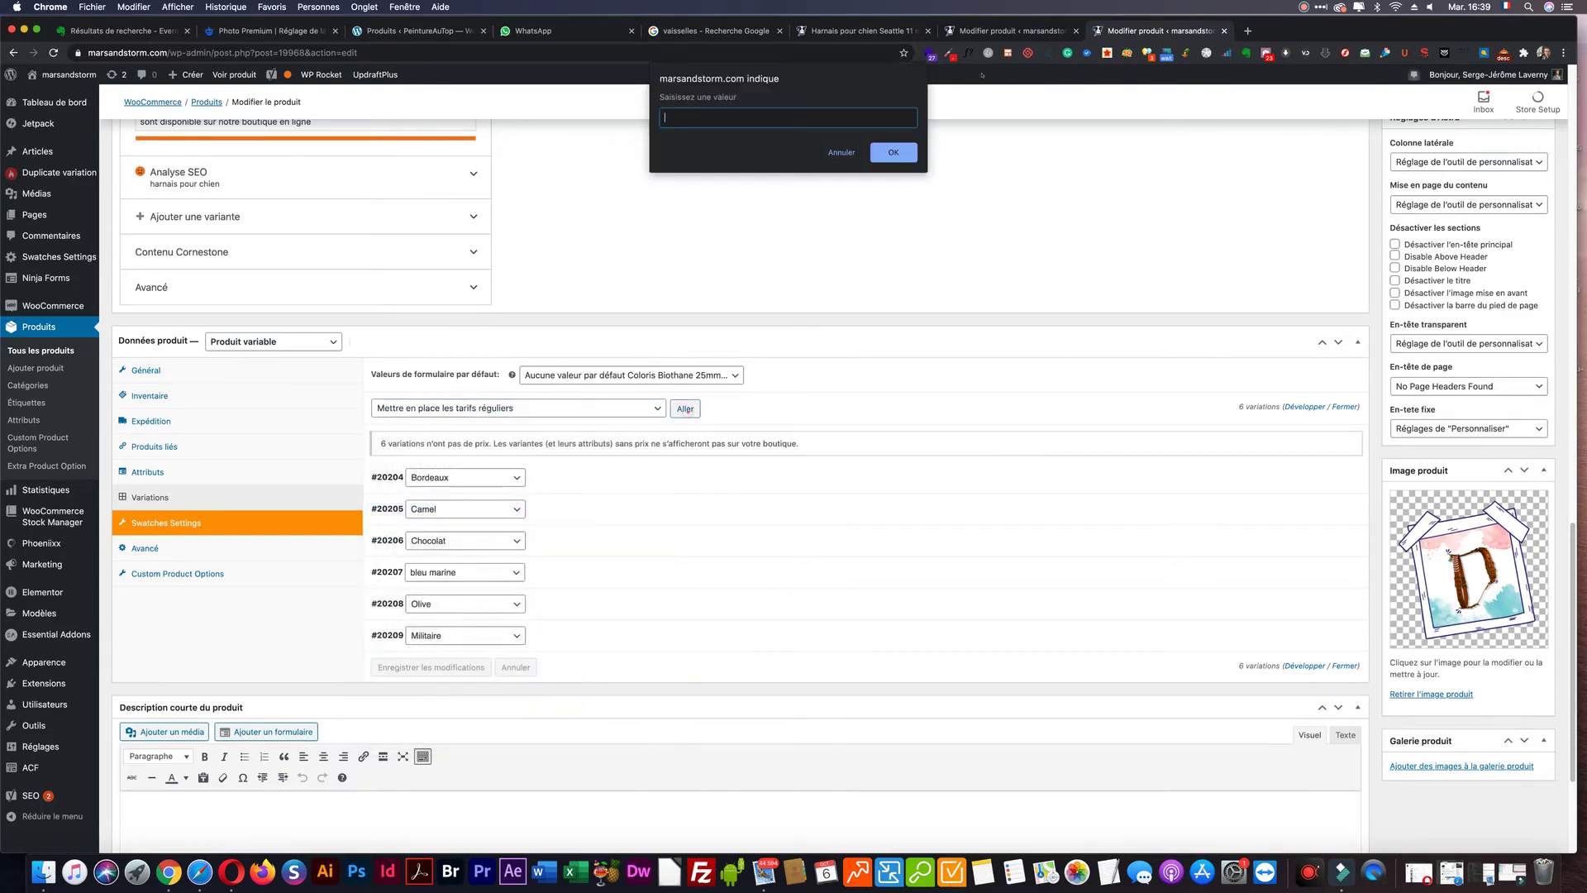
key("Escape")
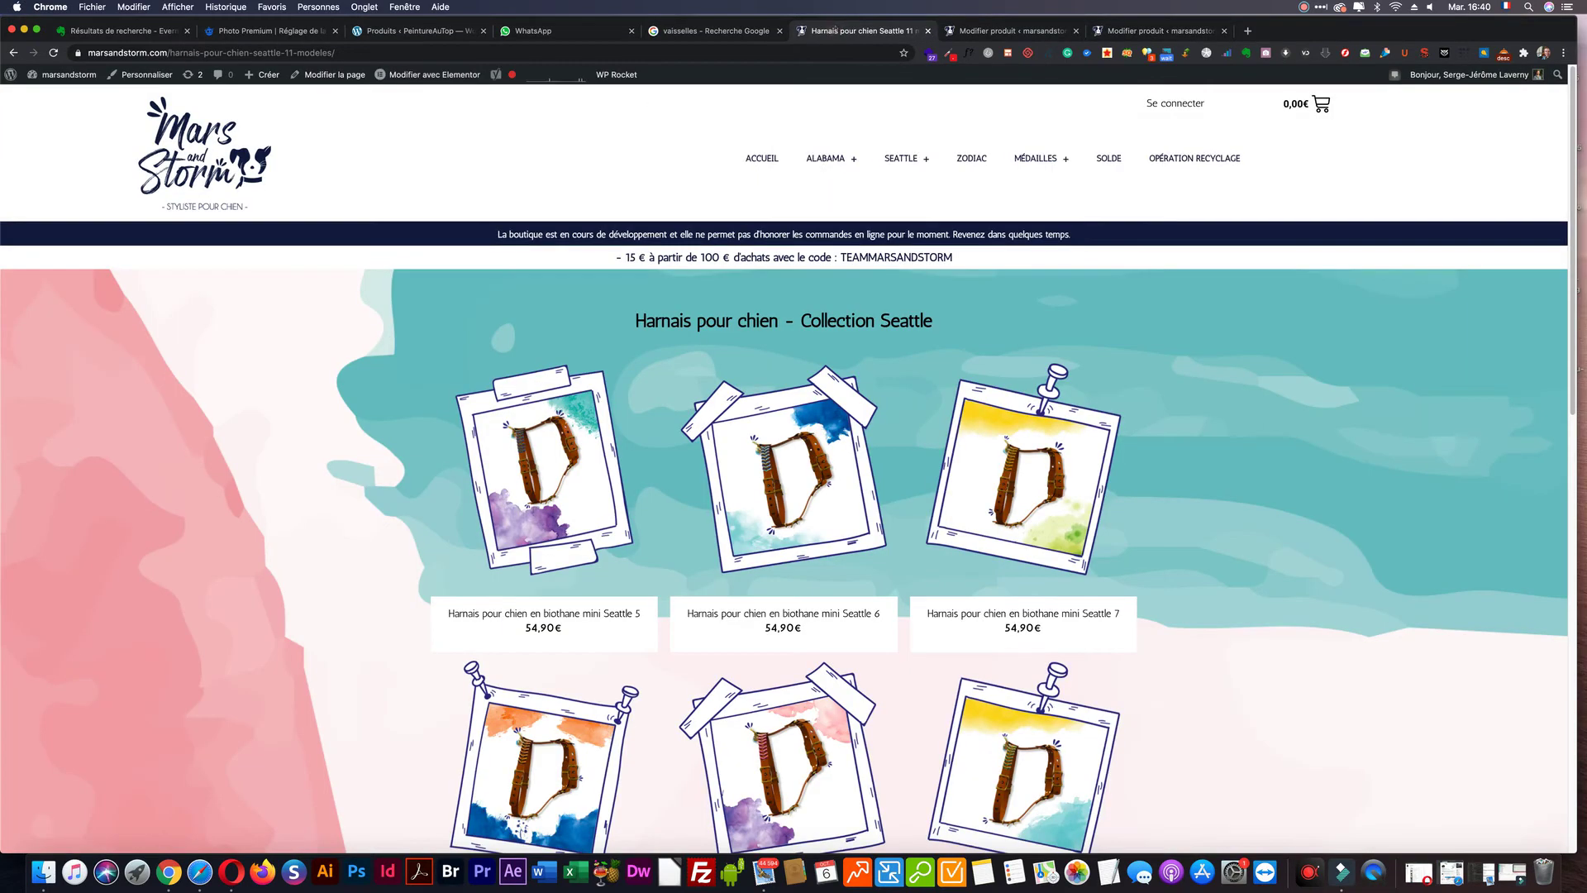
left_click(1112, 33)
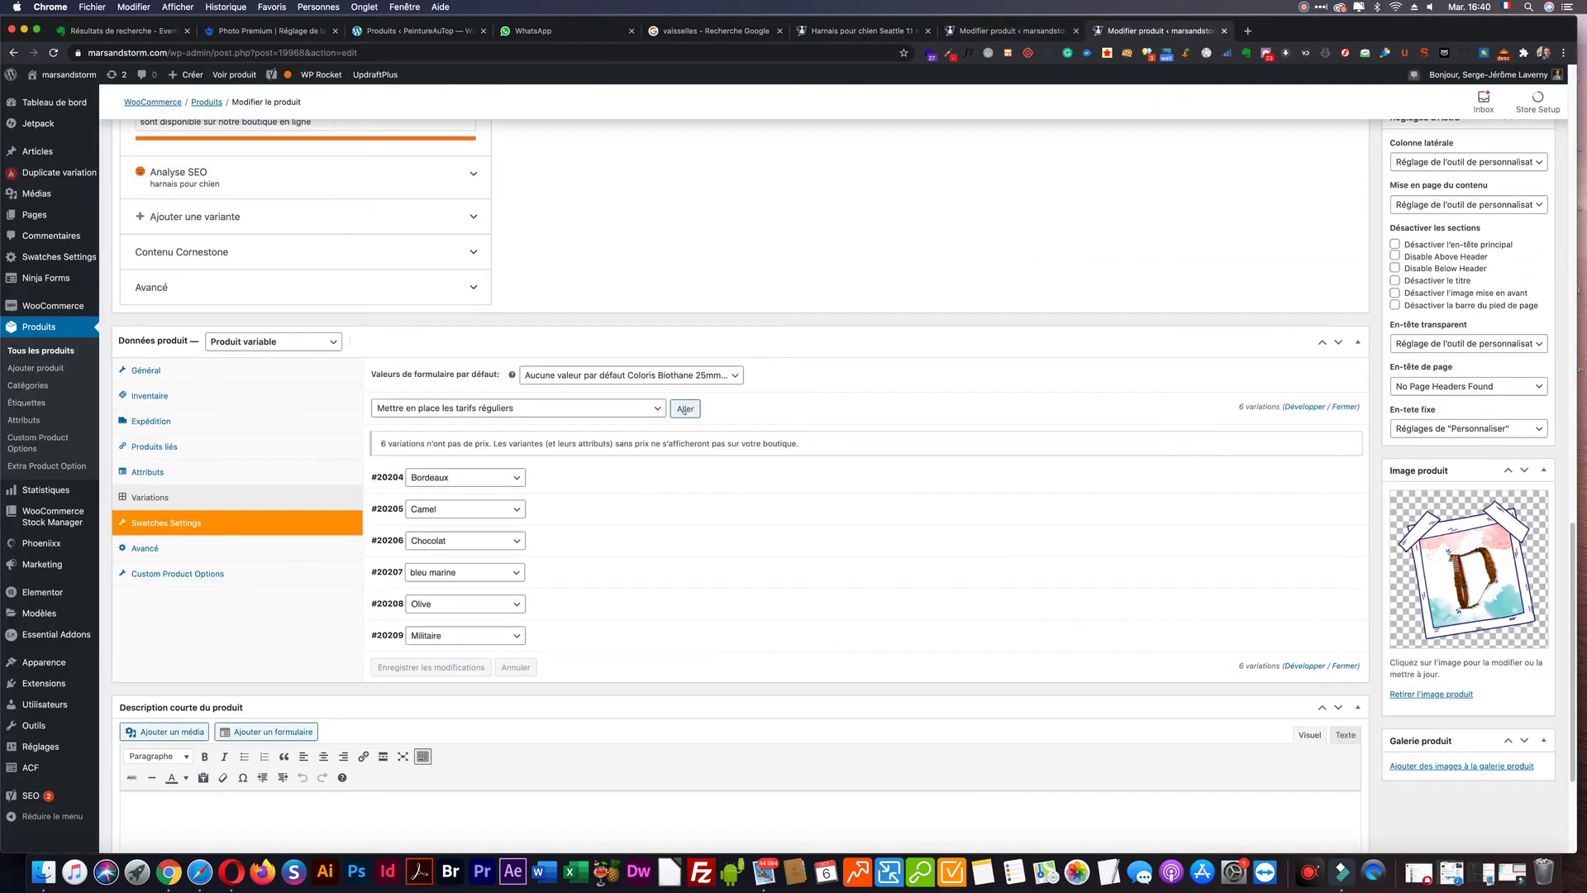
left_click(683, 409)
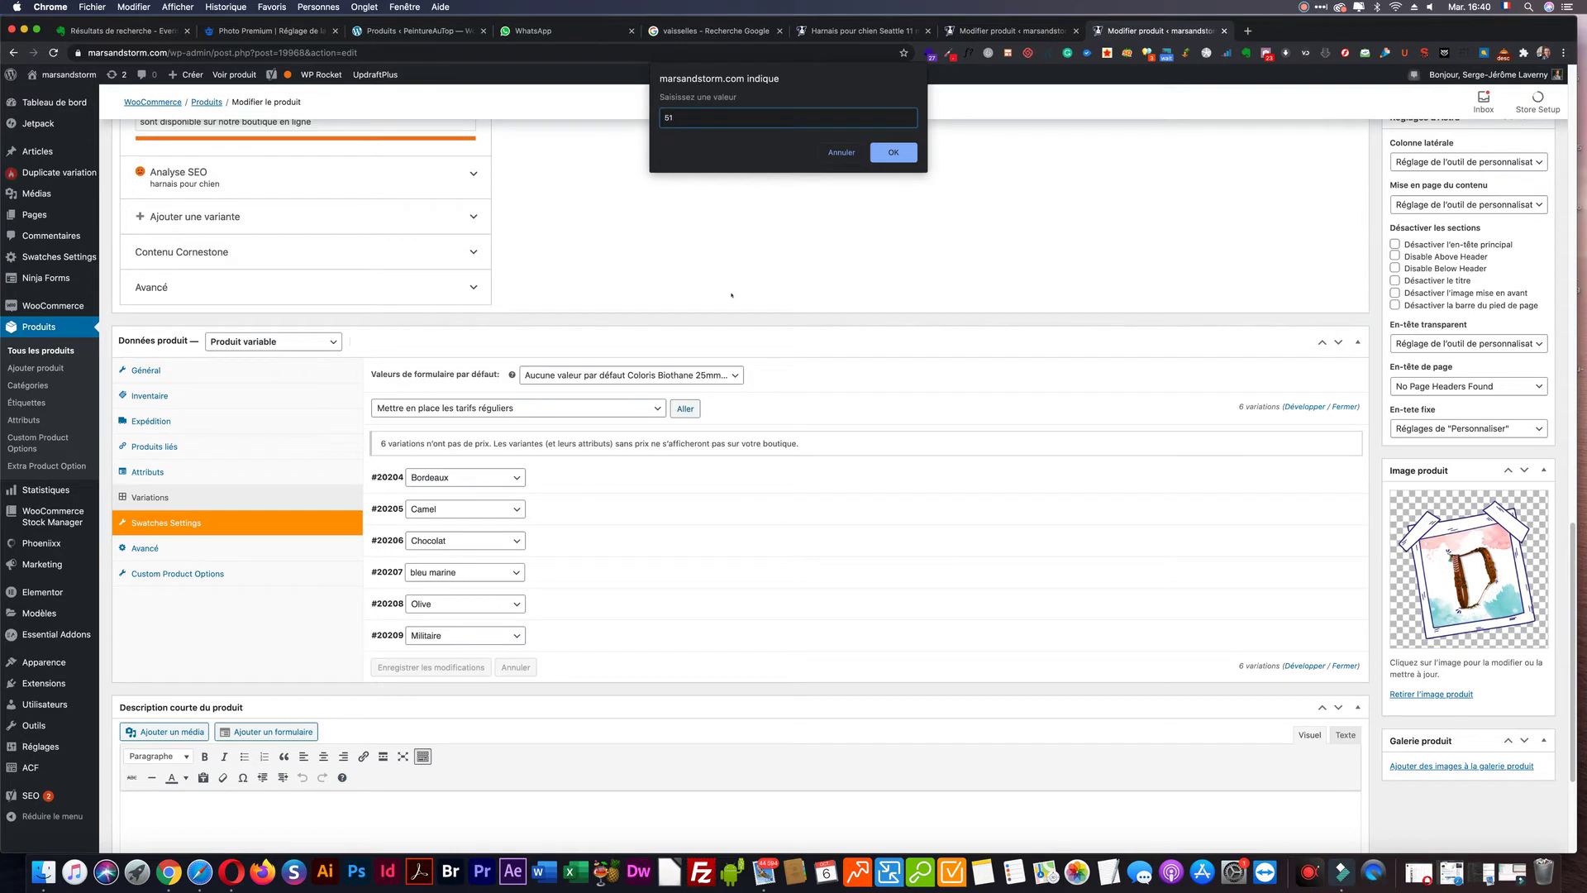
type("54,90")
left_click(886, 152)
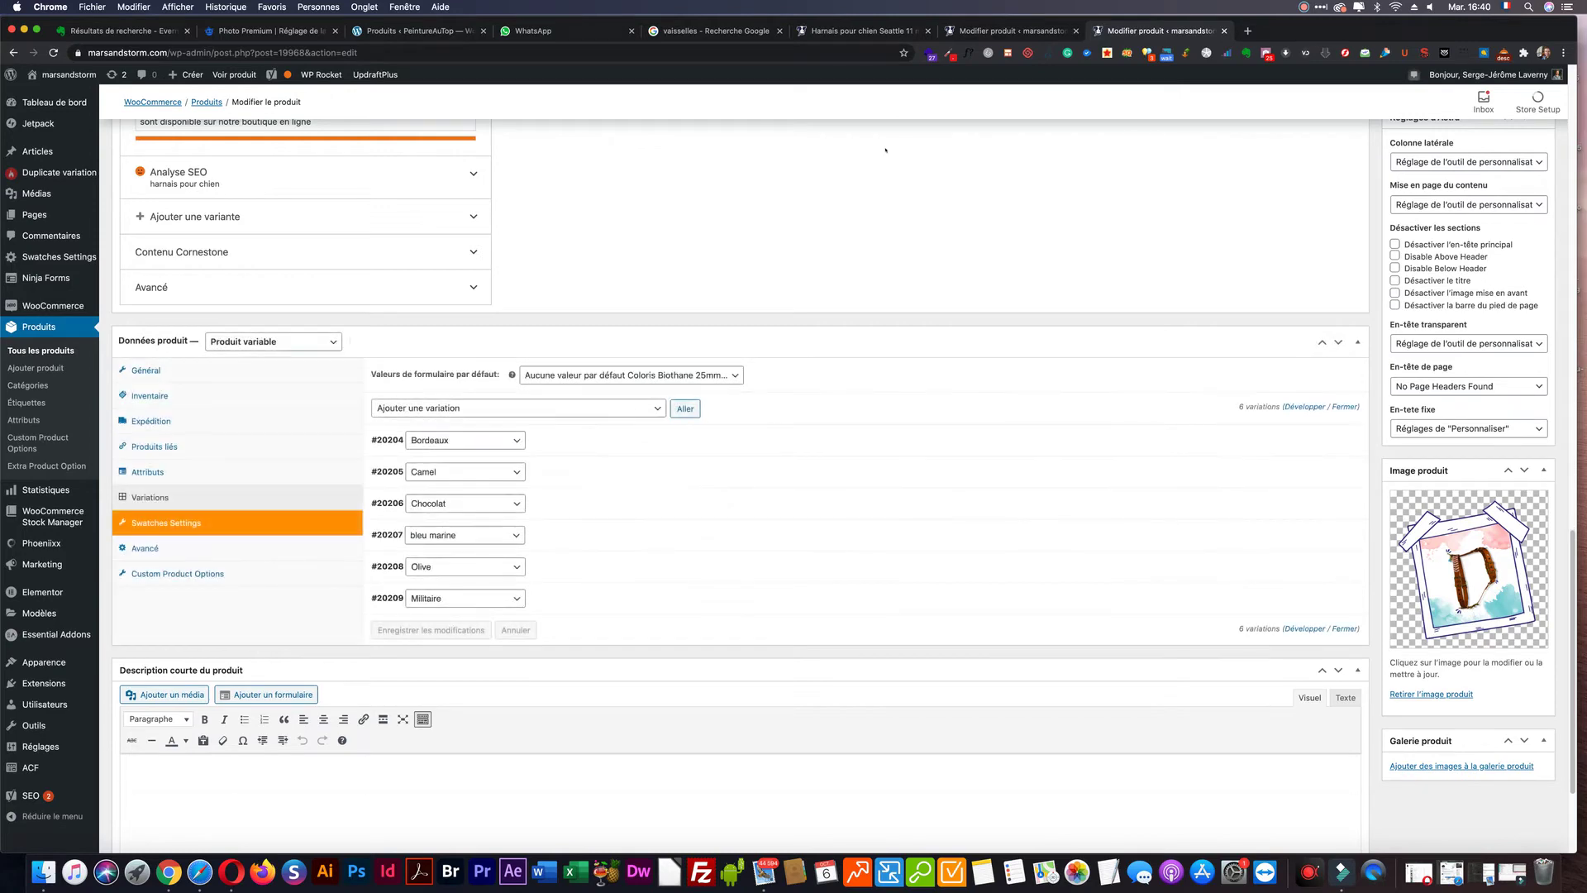
- Toggle stock management (Gestion de stock) for all variations of the harness with a bulk action
left_click(634, 405)
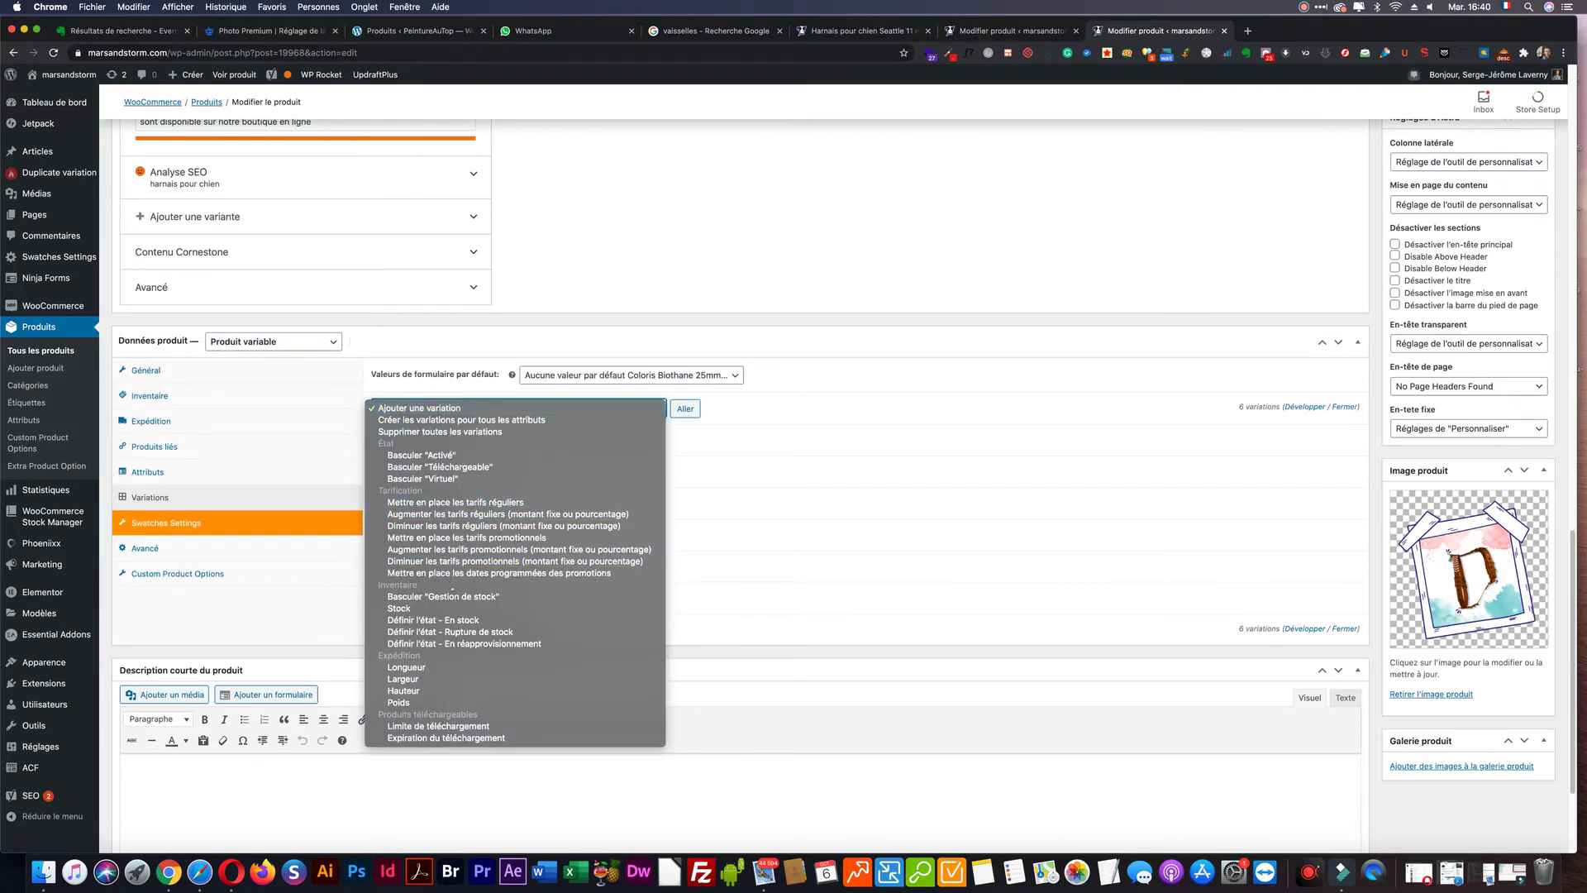
left_click(447, 595)
left_click(685, 408)
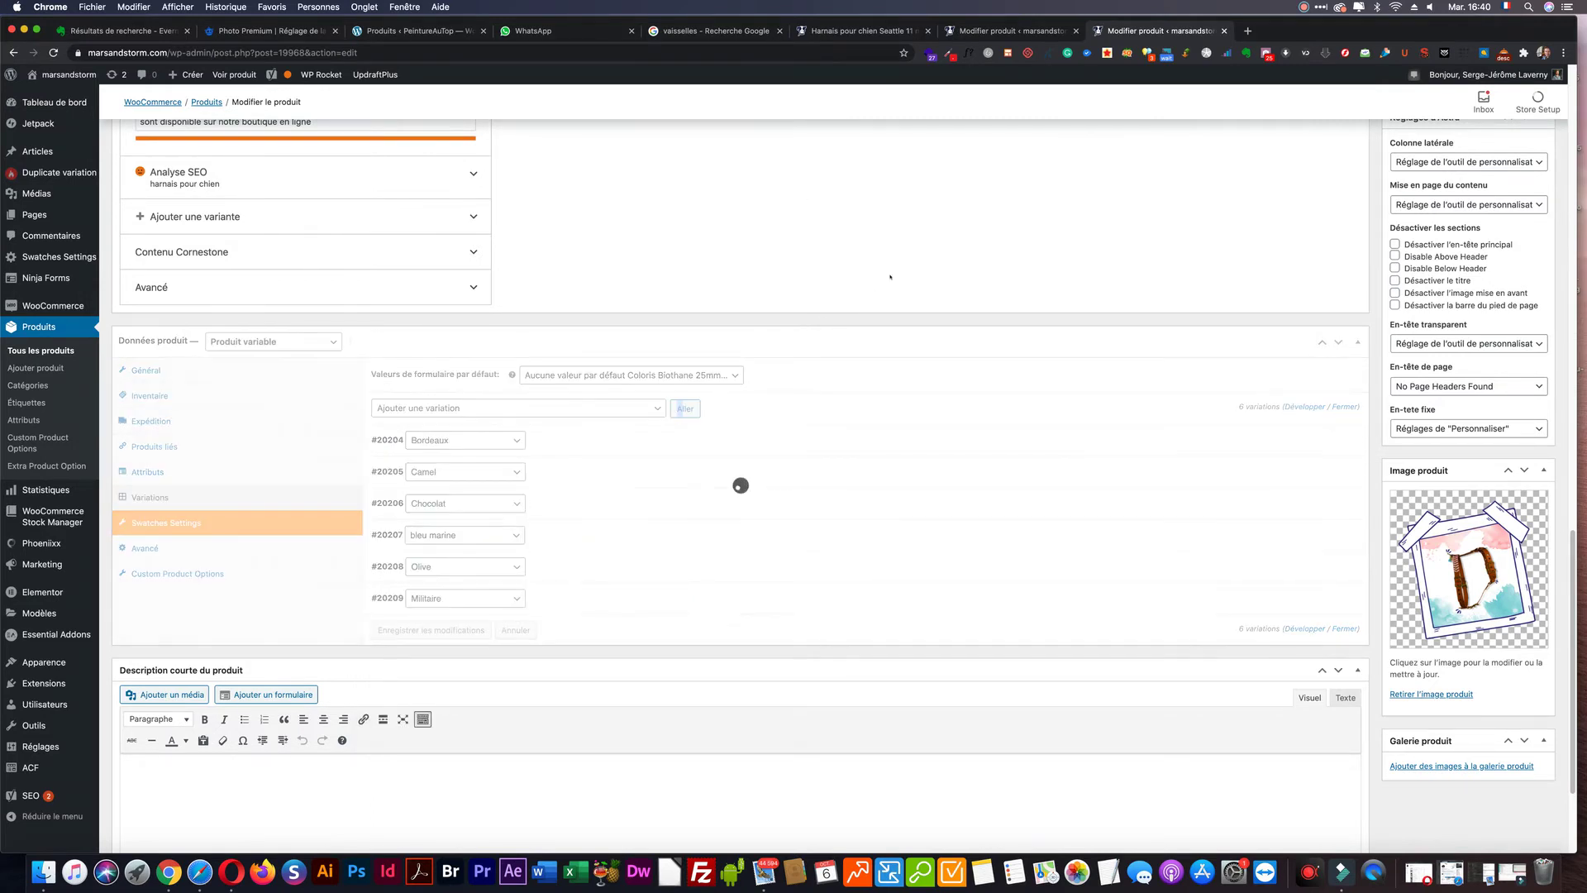
- Set the stock of all harness variations to 20 with the Stock bulk action
left_click(657, 408)
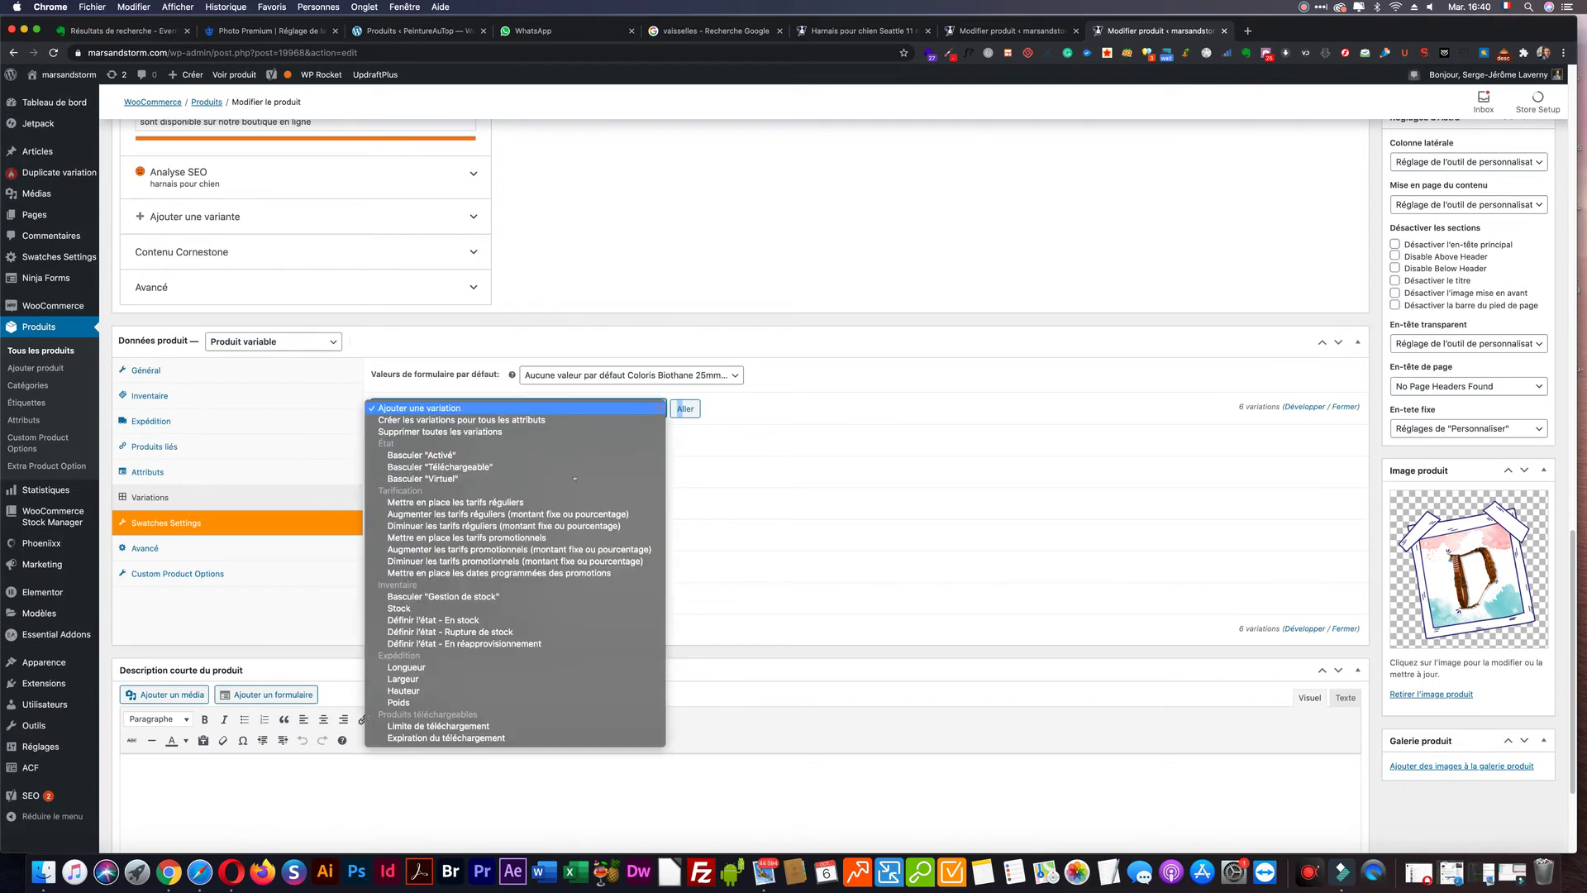
left_click(668, 390)
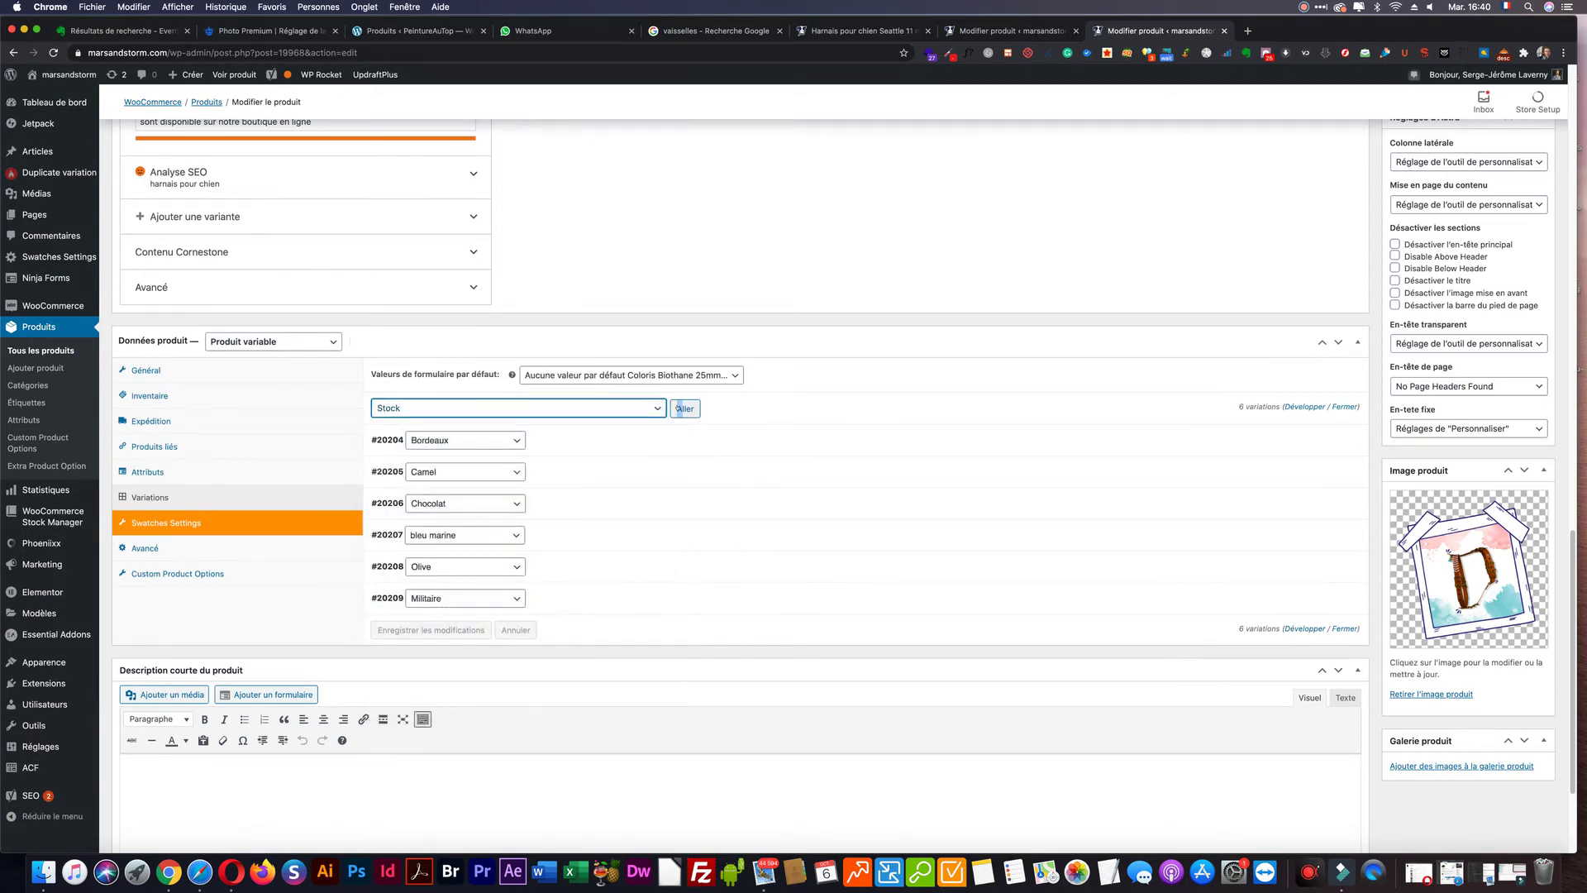
type("st")
left_click(683, 408)
type("20")
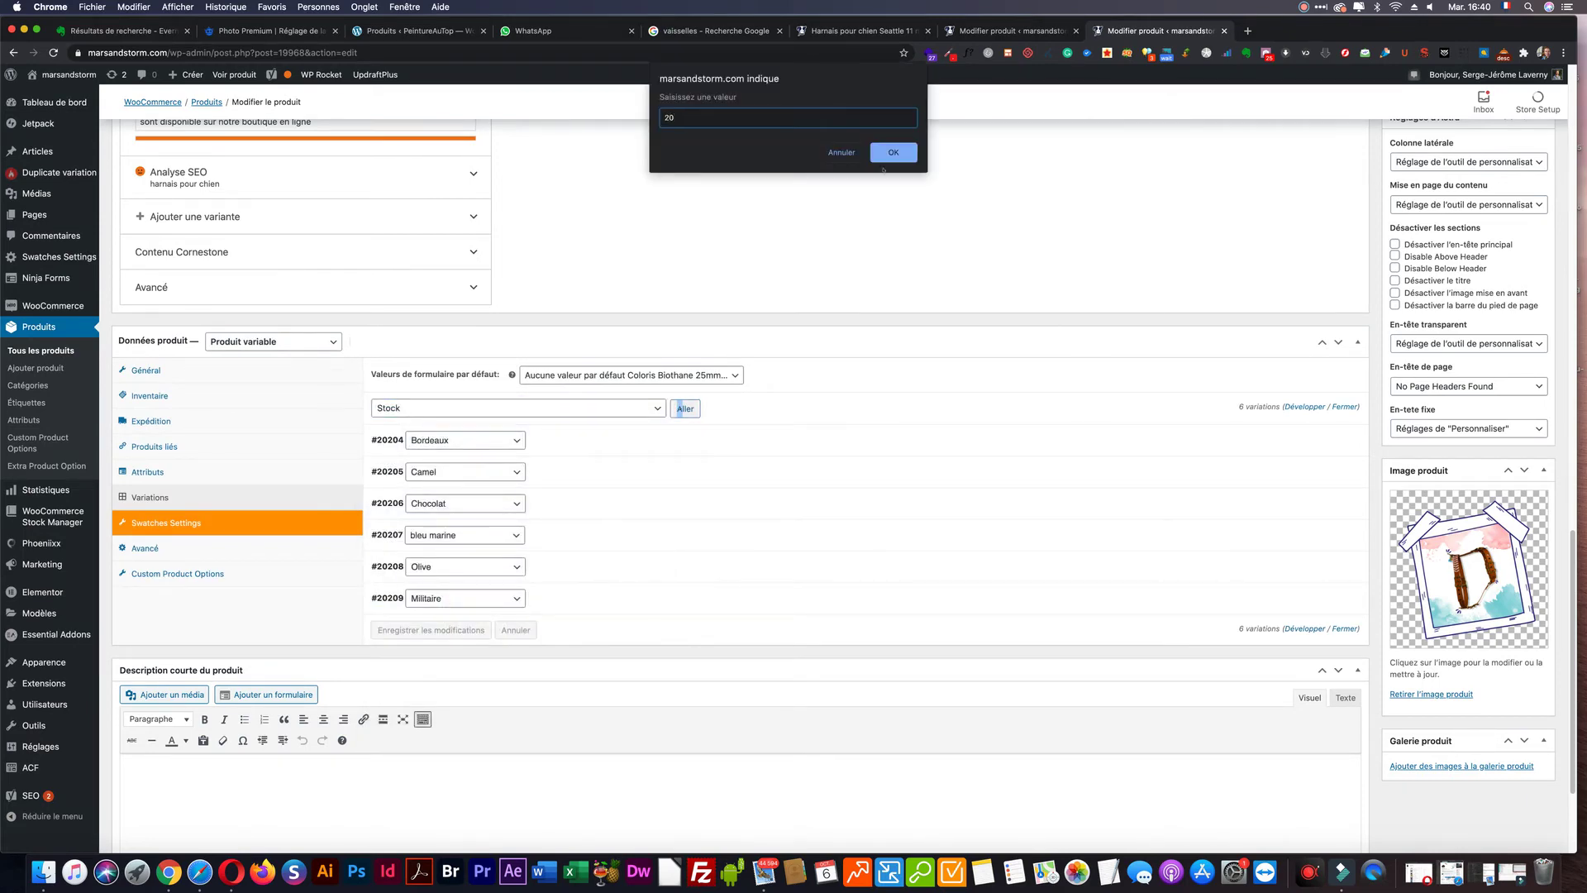
left_click(884, 154)
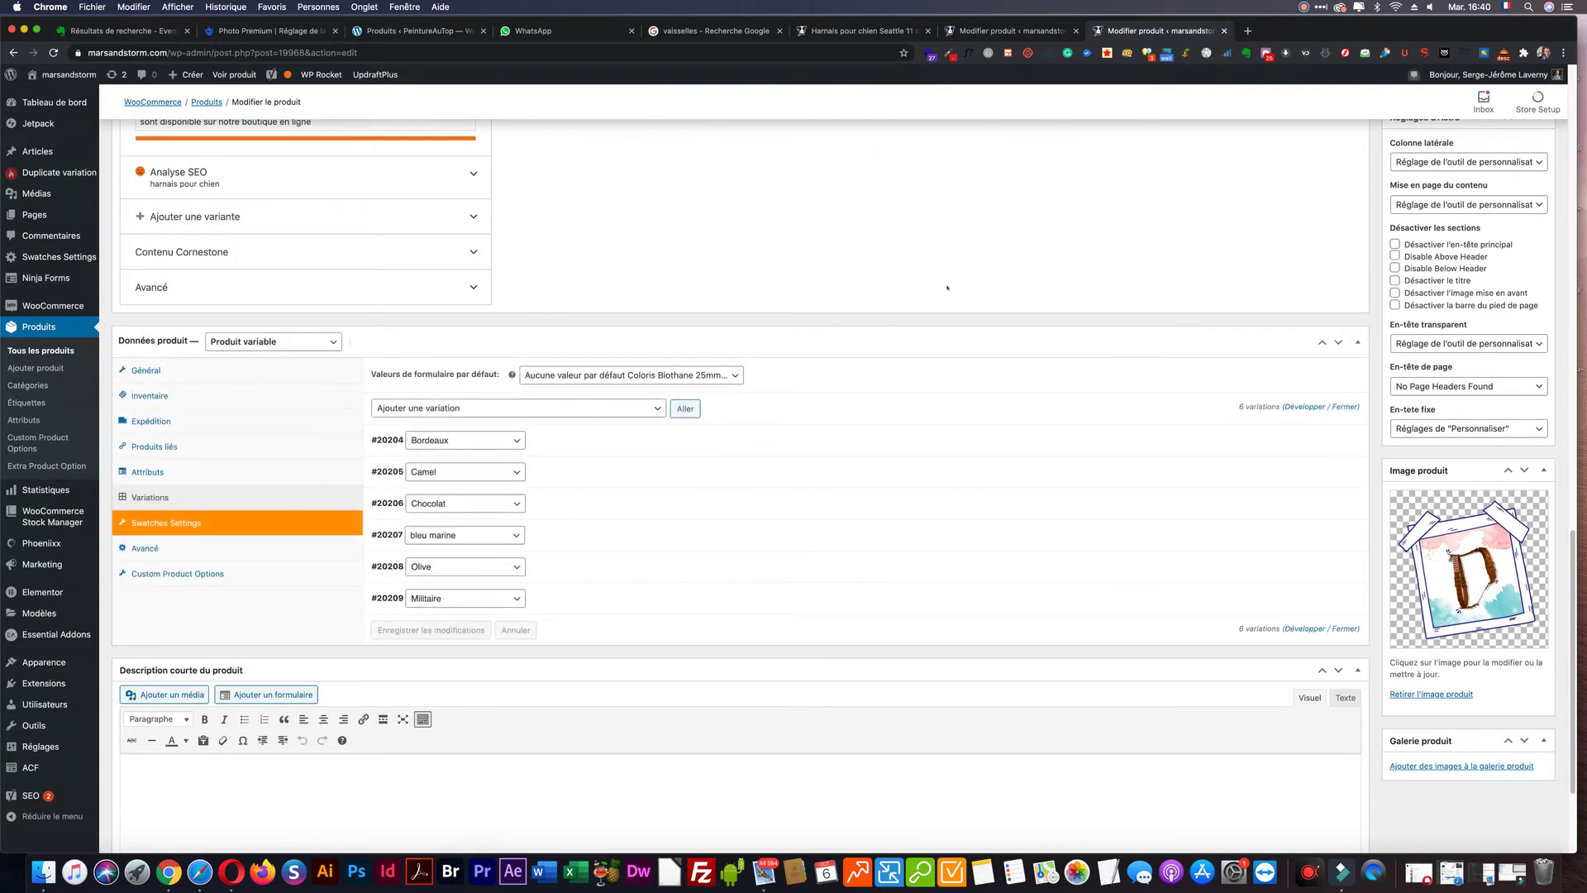
- Update the Seattle LOLY harness product to publish its changes
scroll(1216, 275, "up", 15)
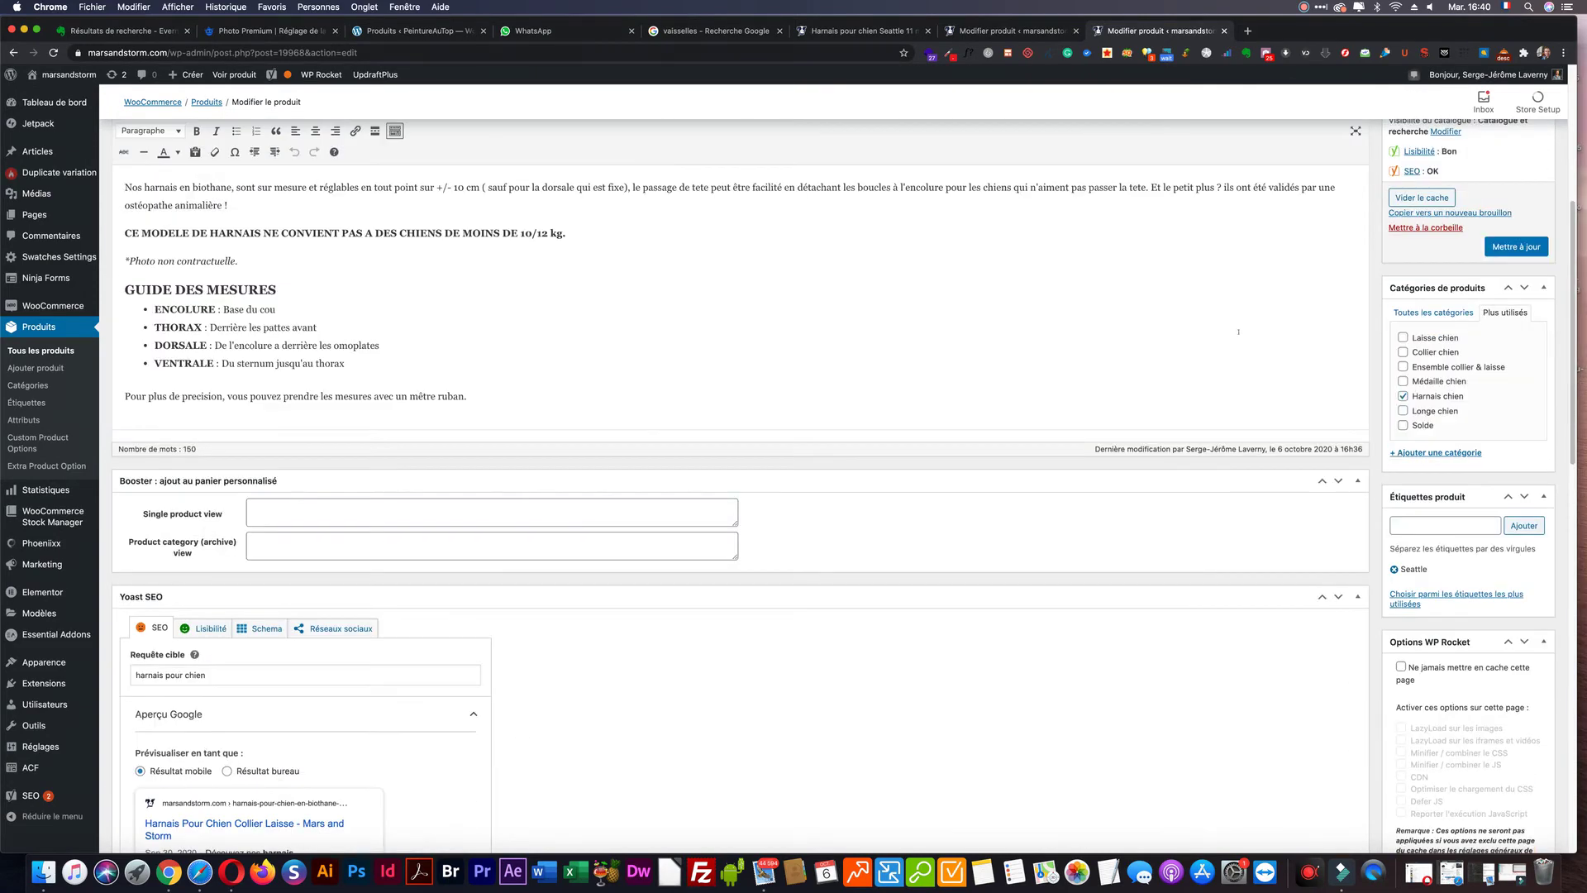
scroll(1230, 338, "down", 10)
scroll(1229, 337, "up", 9)
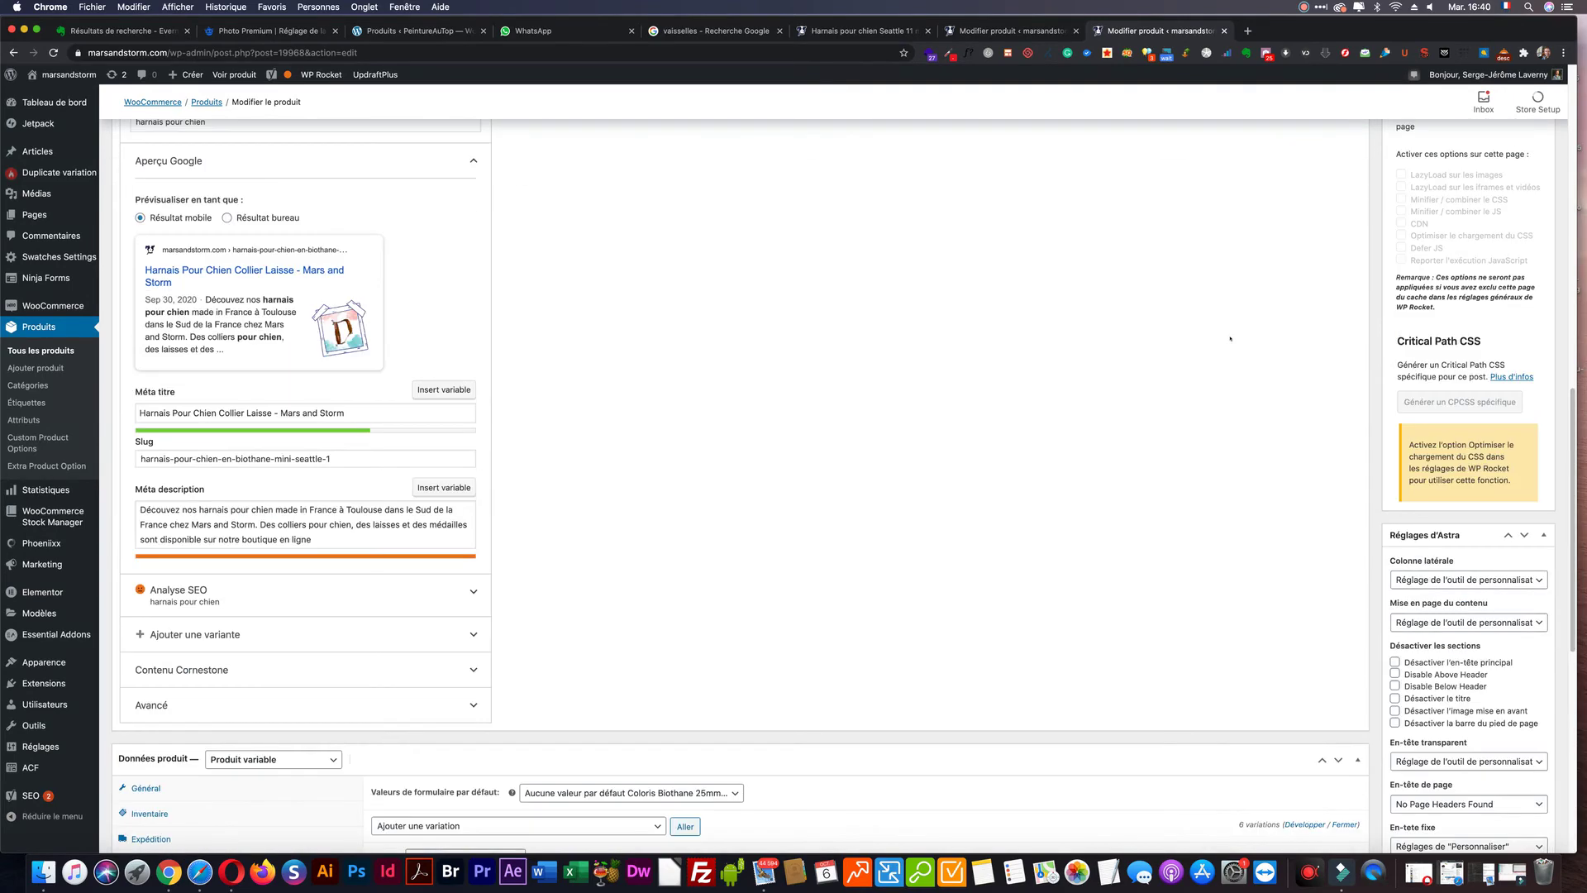
scroll(1229, 336, "up", 3)
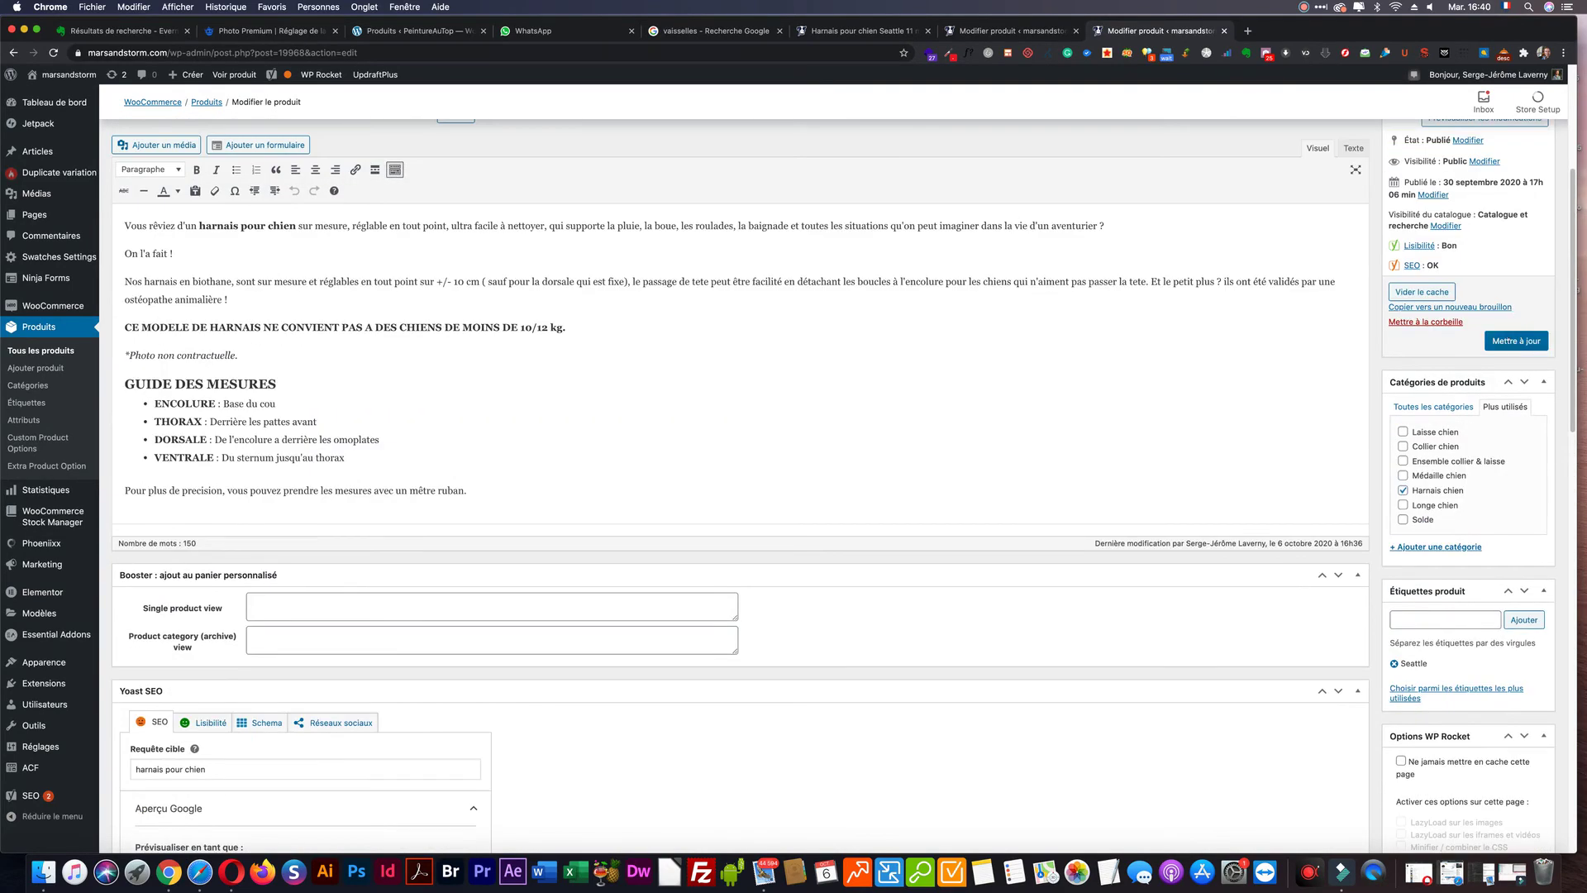
left_click(1497, 341)
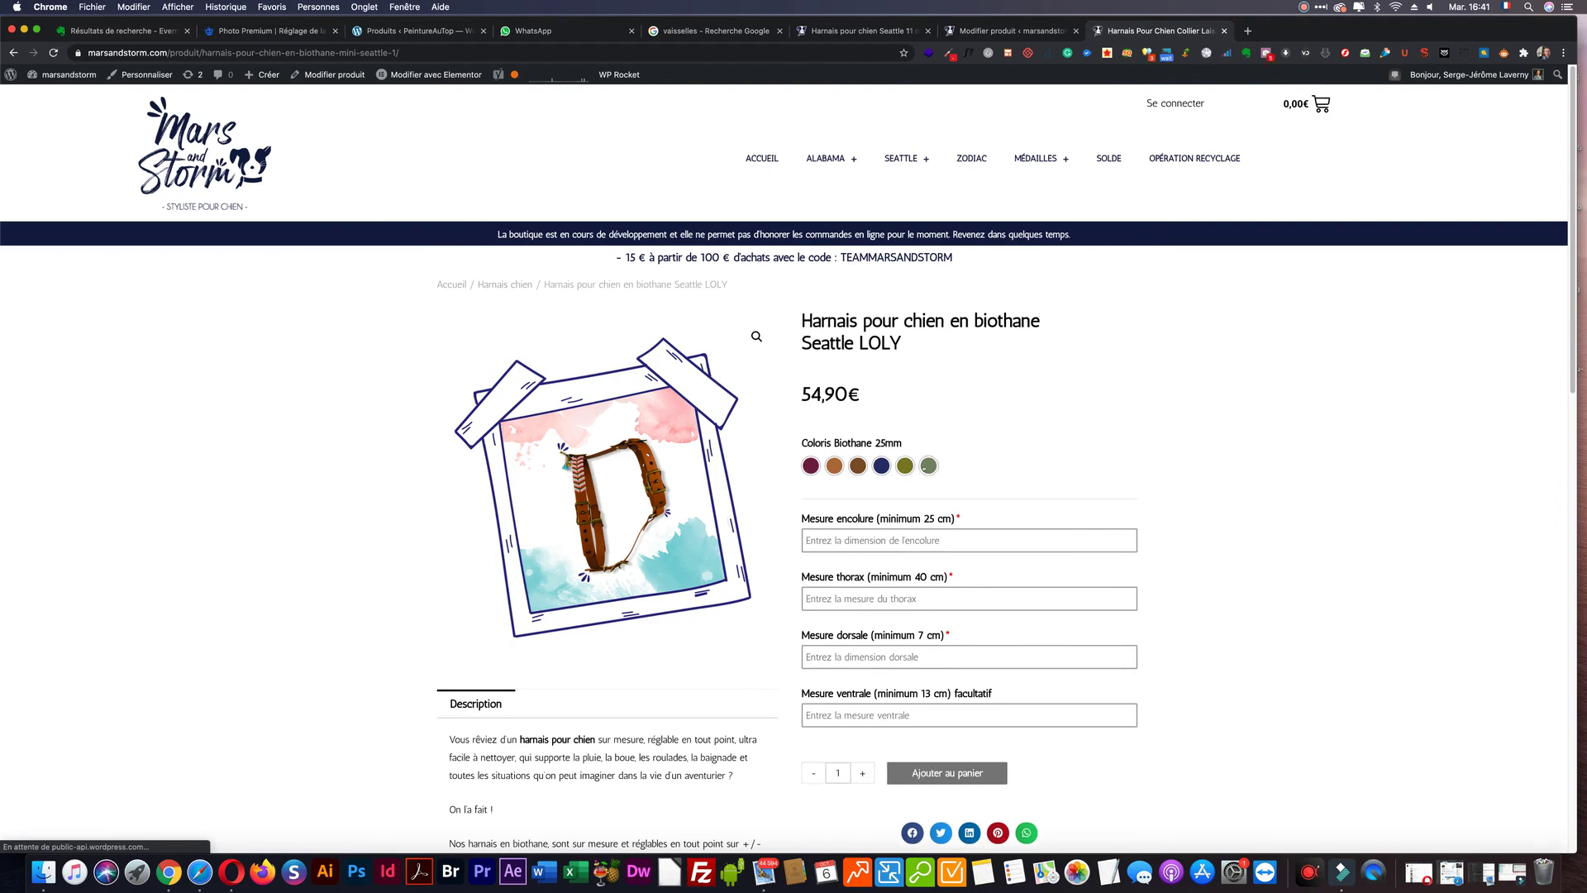
- Try every Coloris Biothane 25mm colour swatch on the Seattle LOLY product page to check each variation's availability
left_click(909, 467)
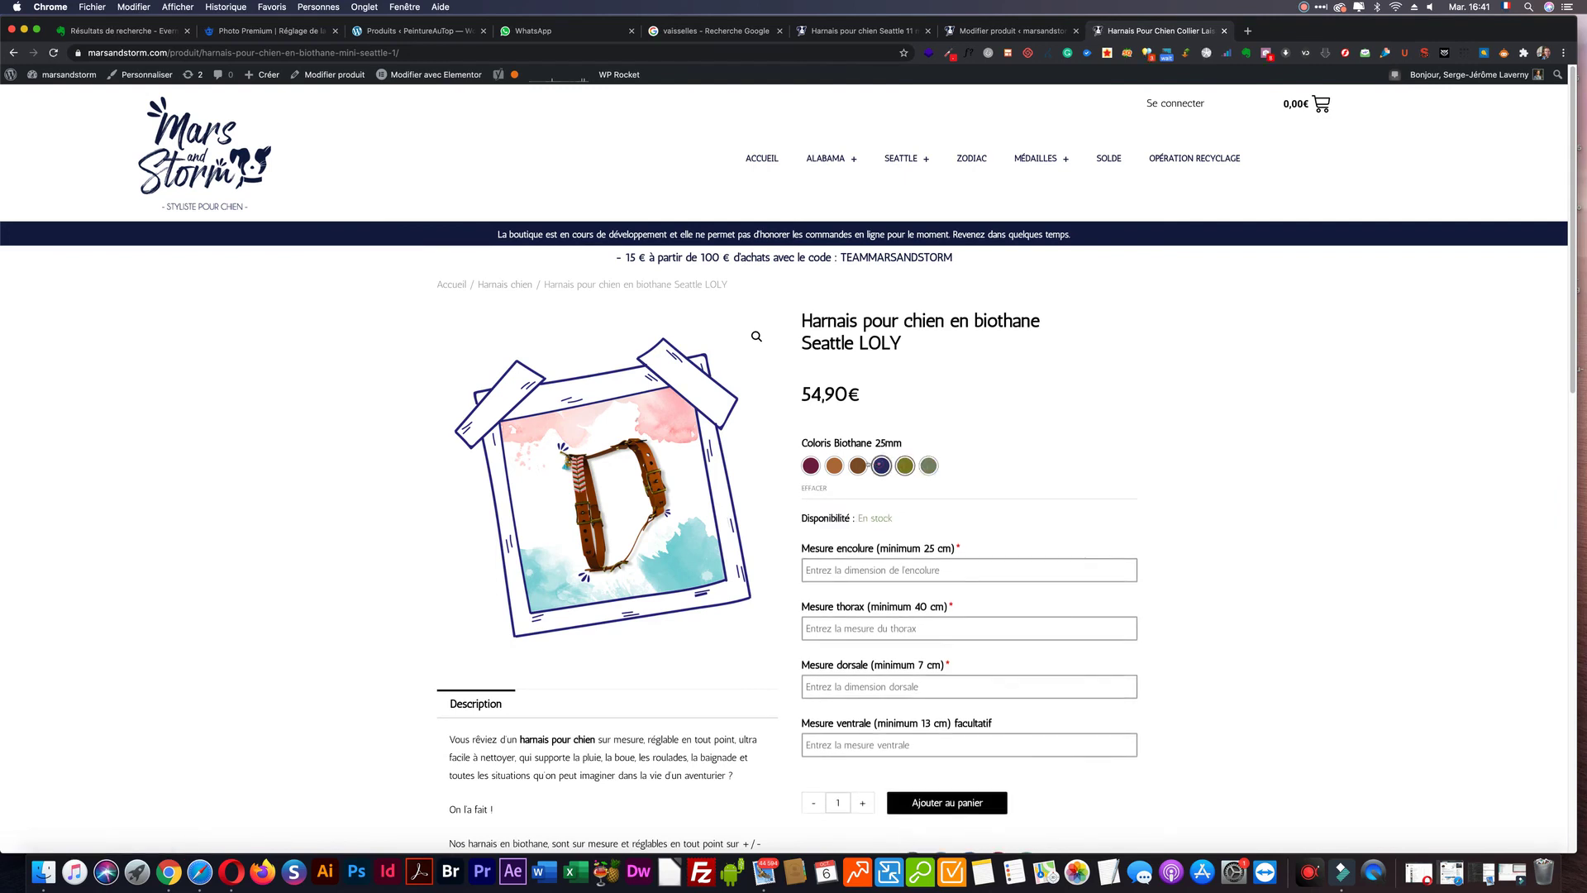
left_click(834, 466)
left_click(807, 465)
left_click(929, 466)
left_click(905, 465)
left_click(881, 465)
left_click(858, 465)
left_click(834, 466)
left_click(810, 465)
left_click(834, 466)
left_click(858, 466)
left_click(881, 465)
left_click(905, 465)
left_click(929, 465)
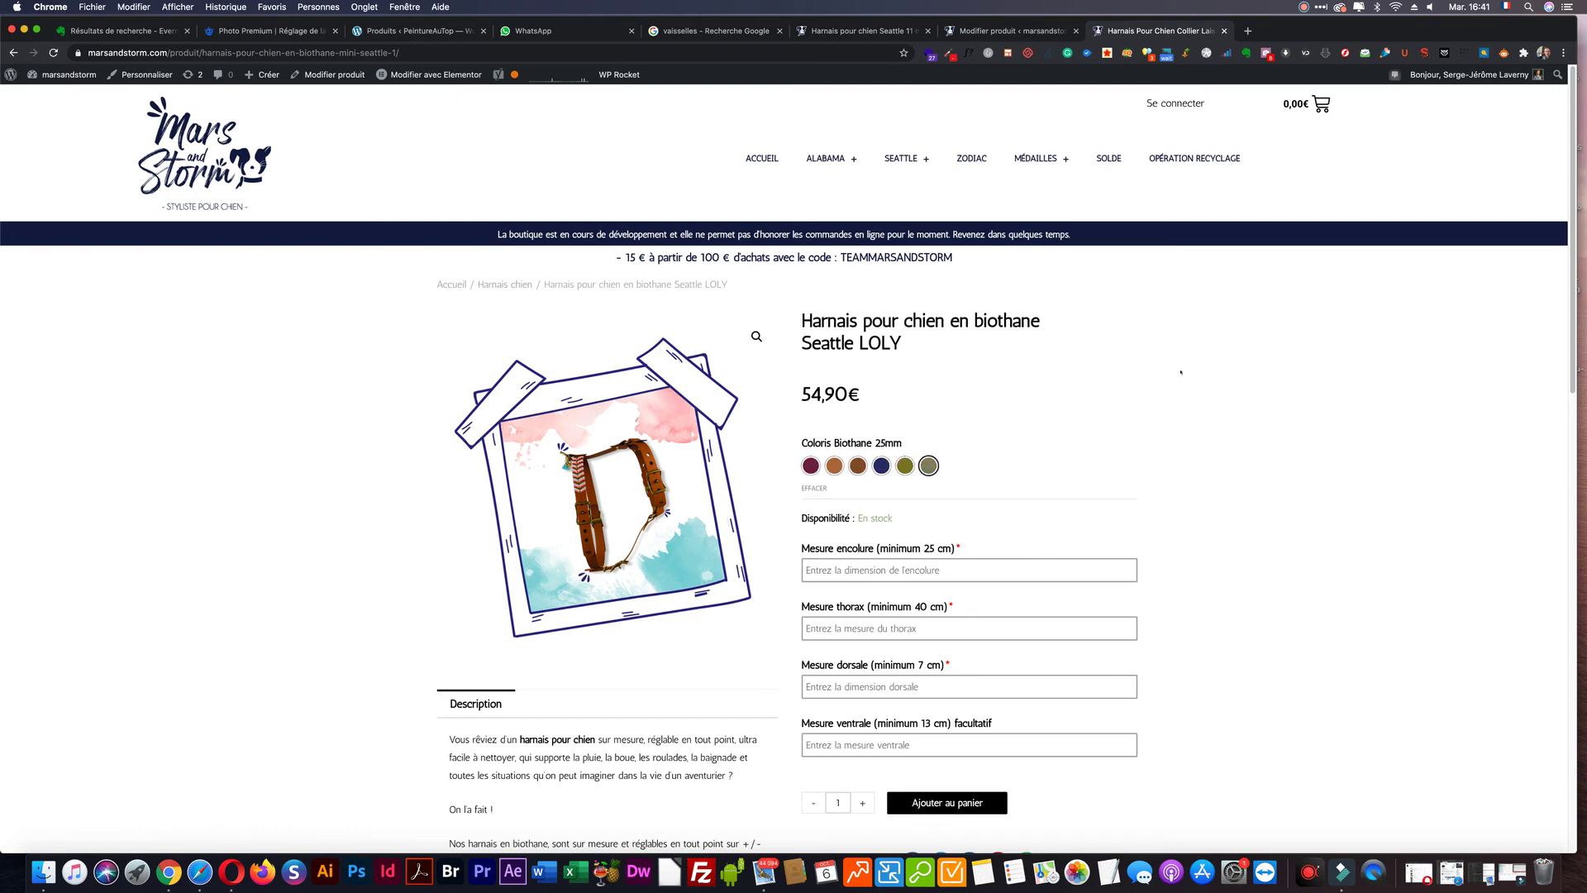